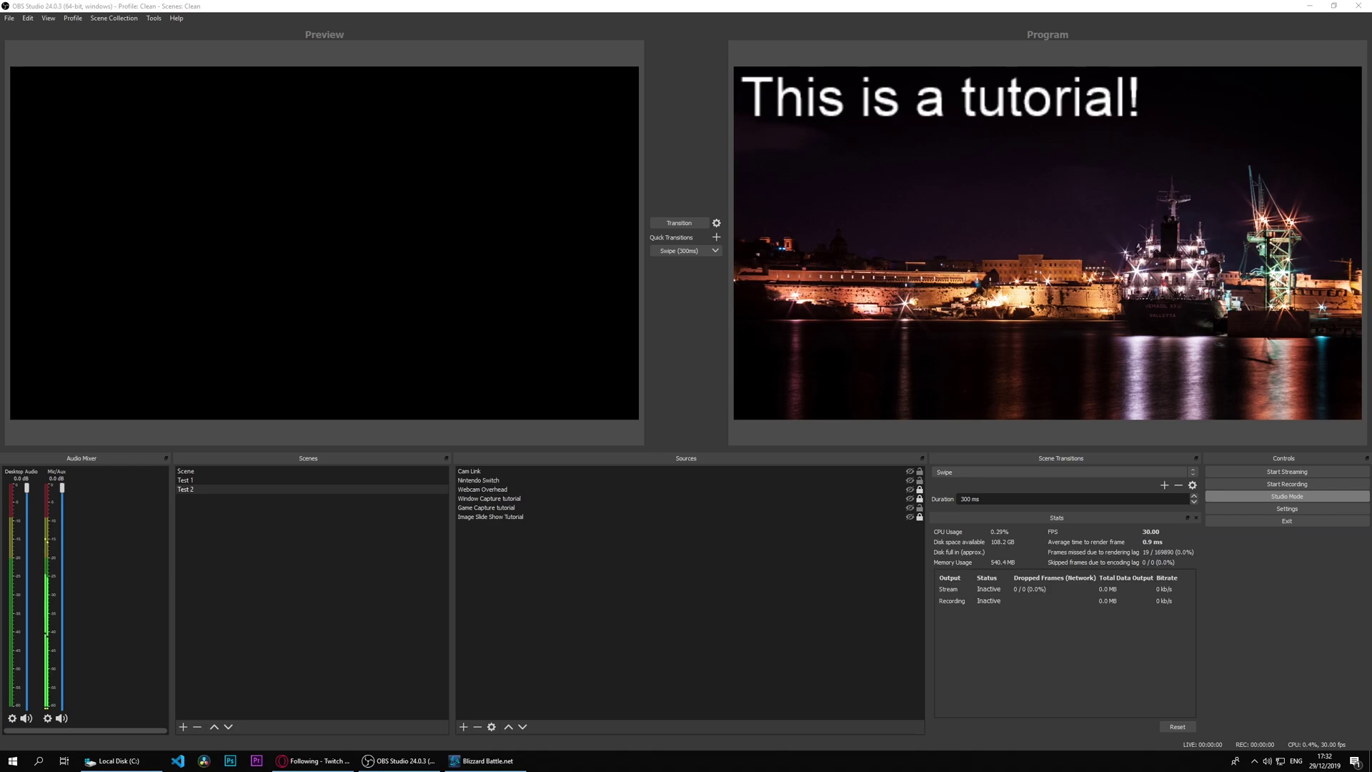
Add a VLC video source named 'VLC Video Source Tutorial' to the Test 2 scene.
right_click(819, 576)
mouse_move(833, 588)
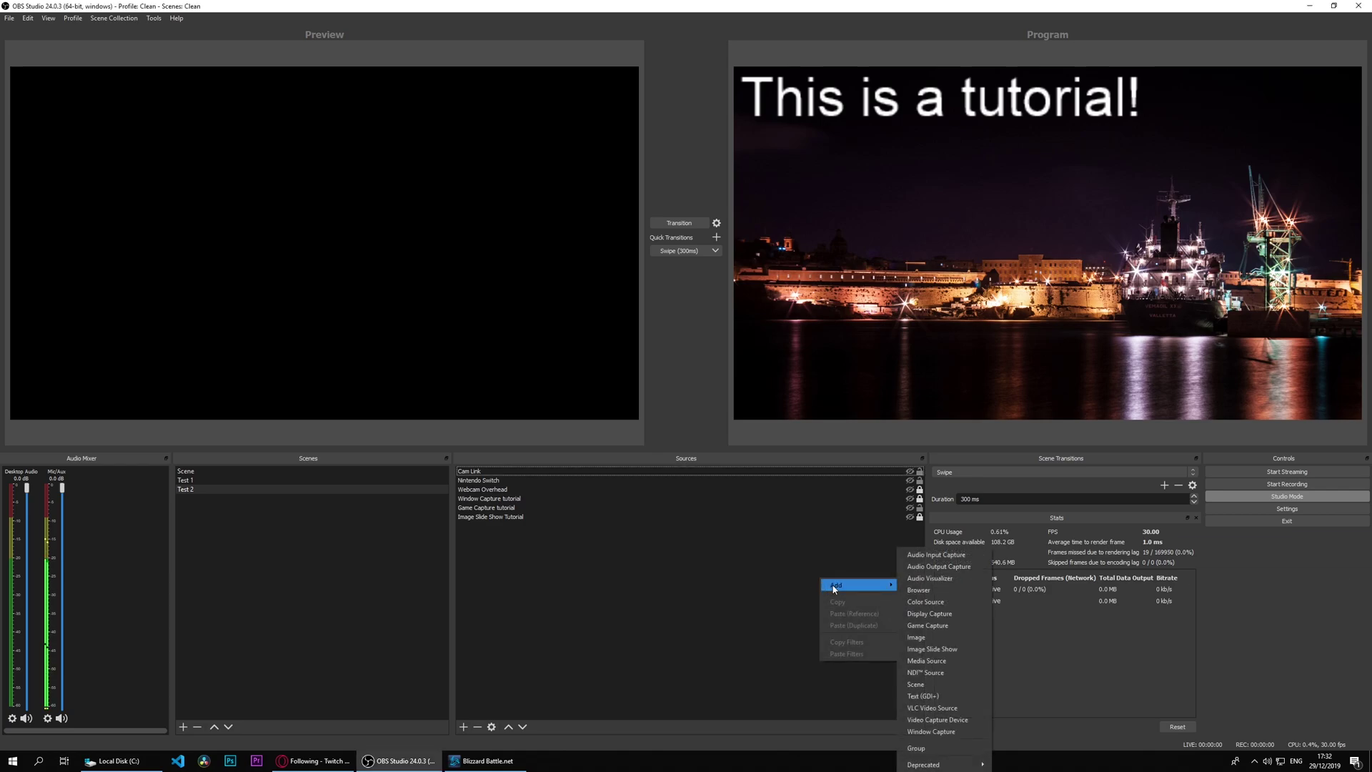
click(943, 707)
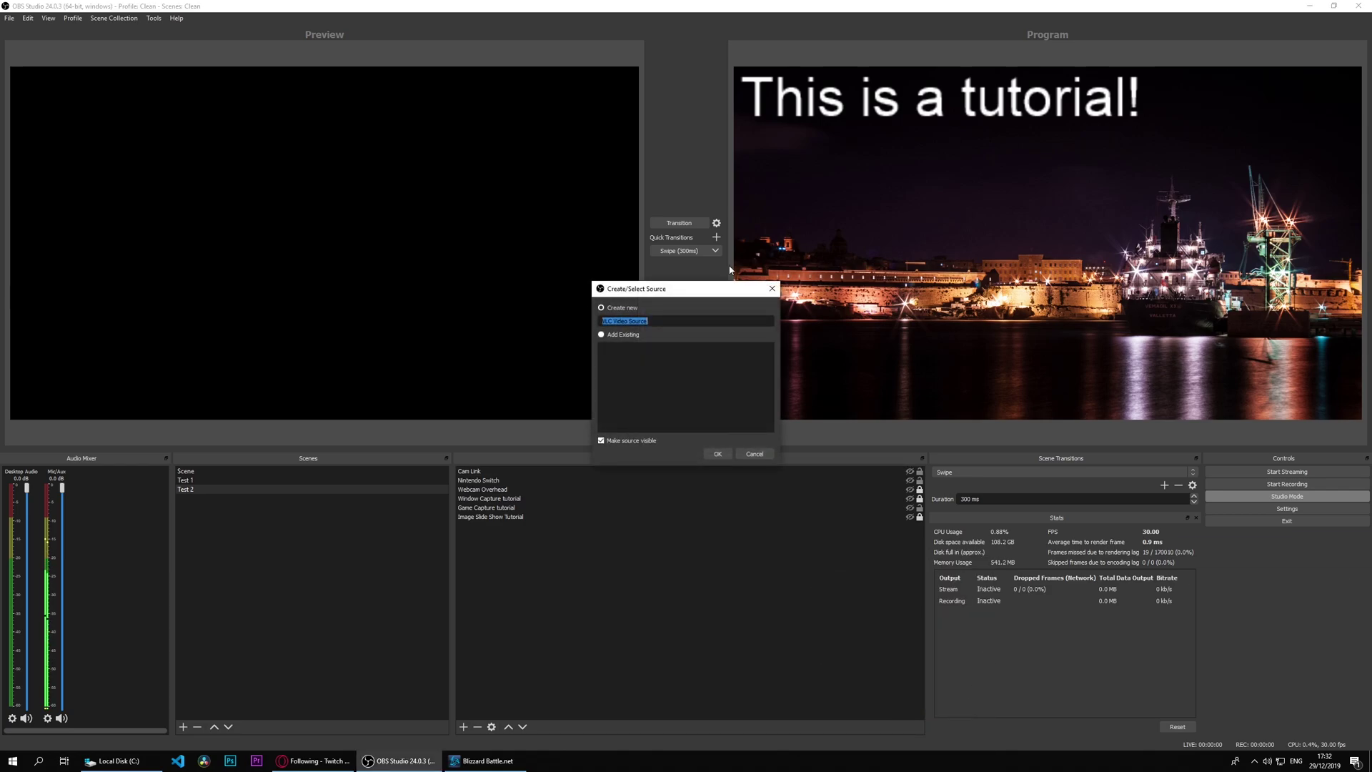
click(667, 321)
text(Tutorial)
key(Return)
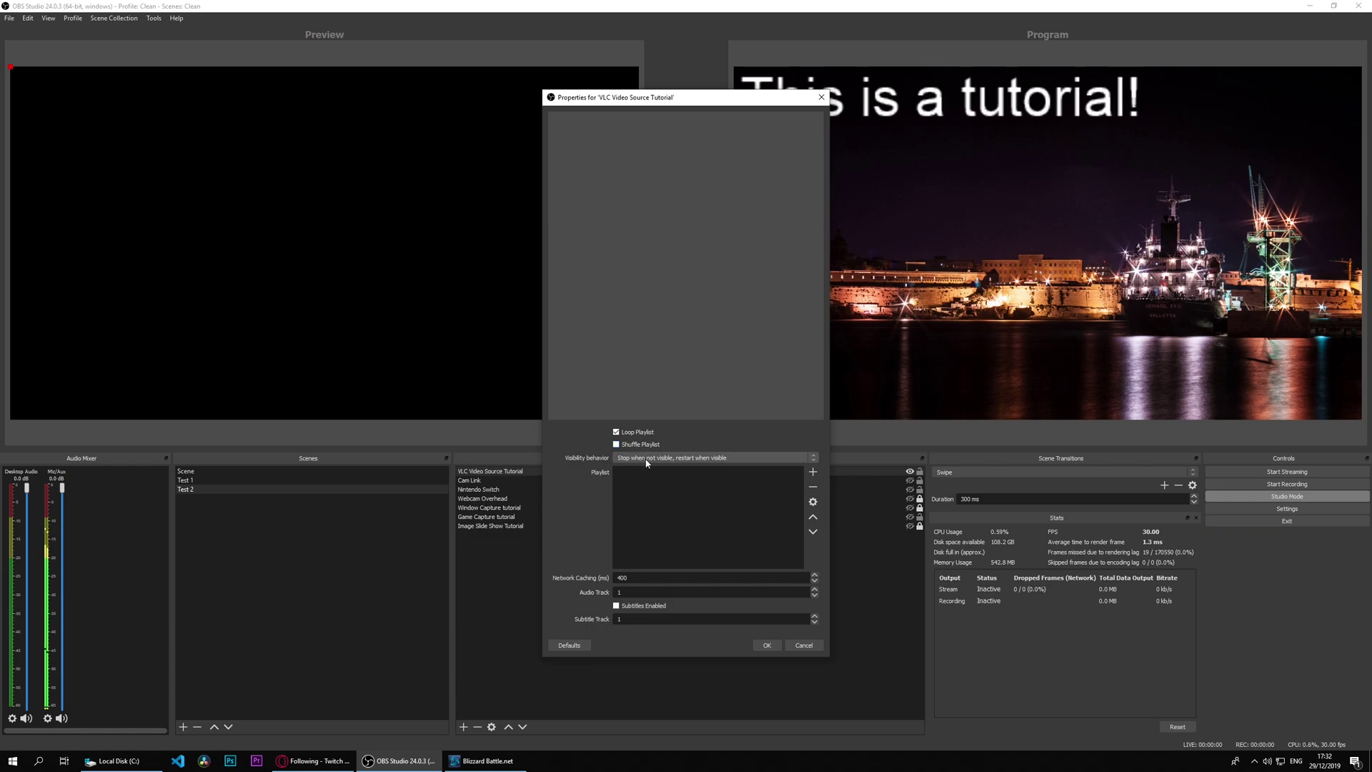
Try Always play visibility, revert to Stop when not visible, then choose Add Directory for the playlist.
drag(691, 111, 532, 111)
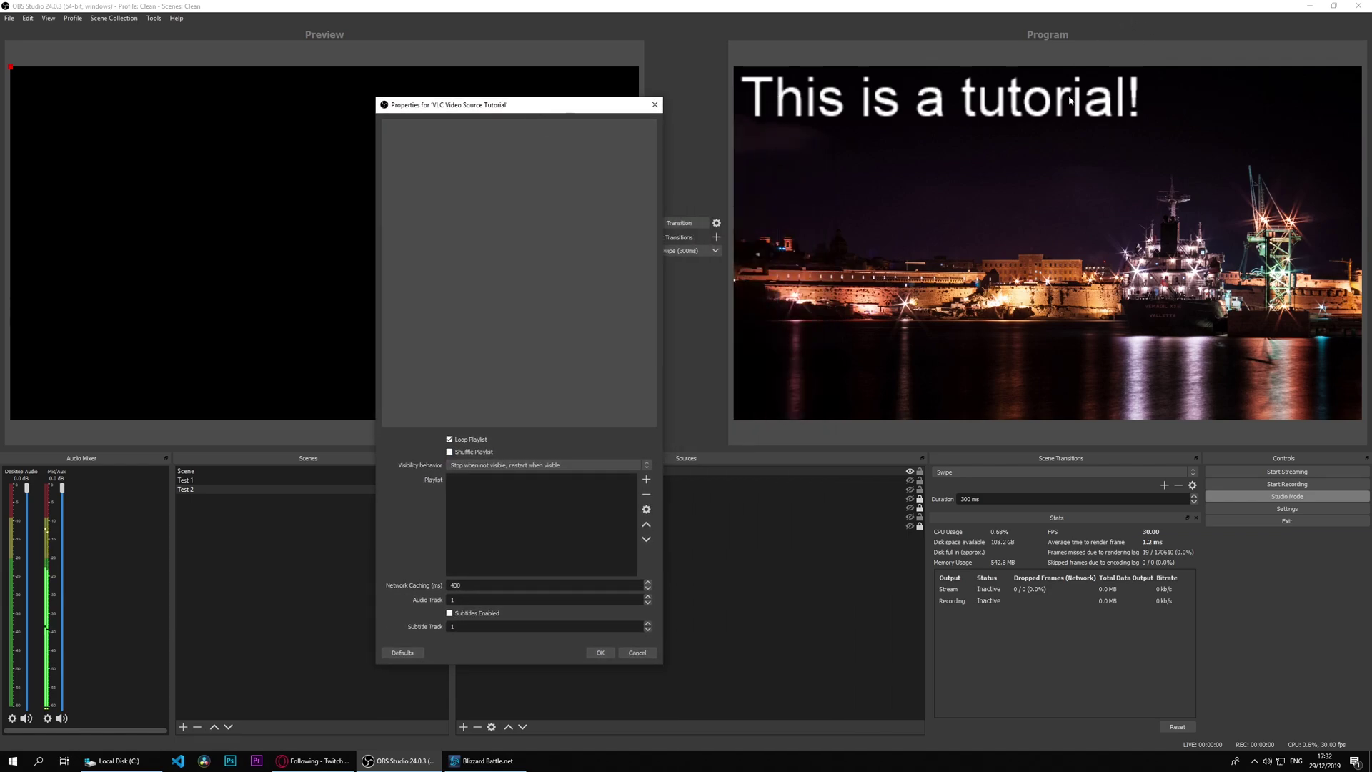
click(562, 466)
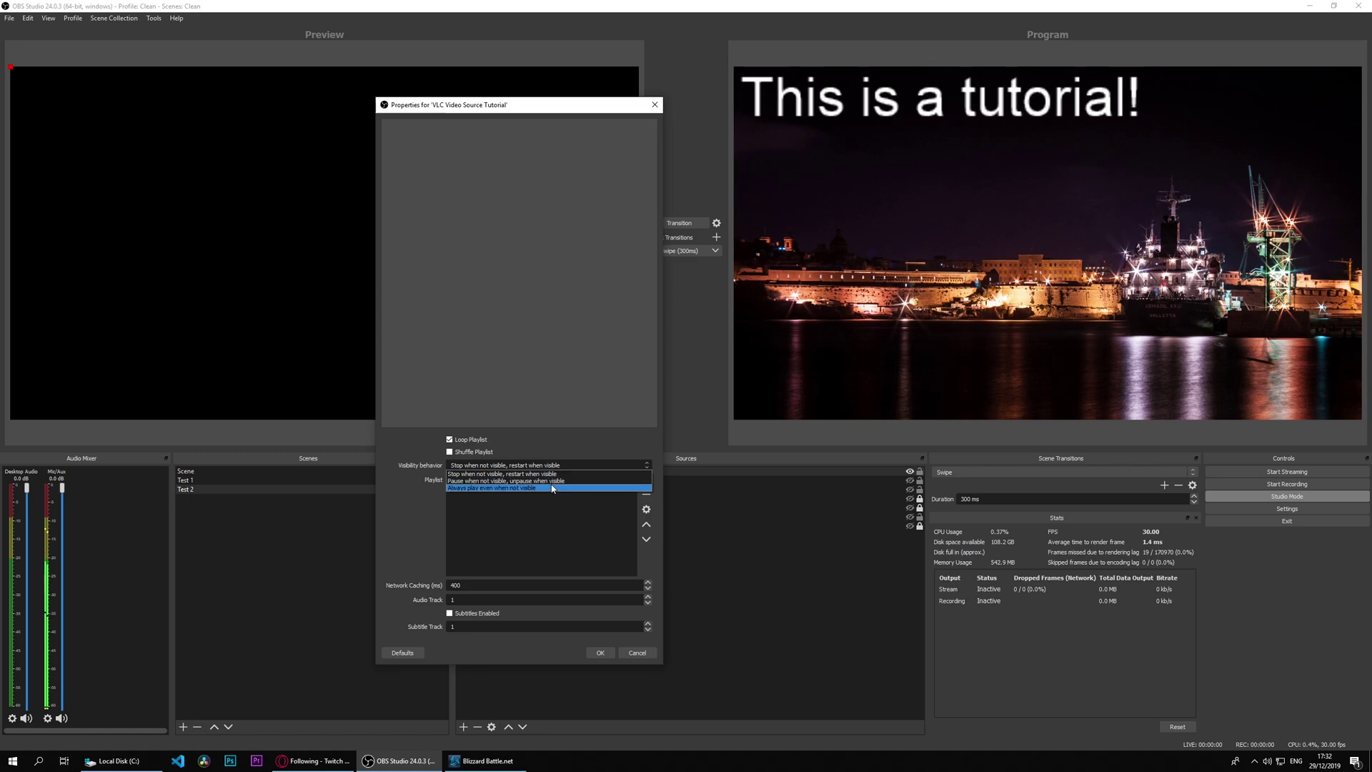
click(551, 488)
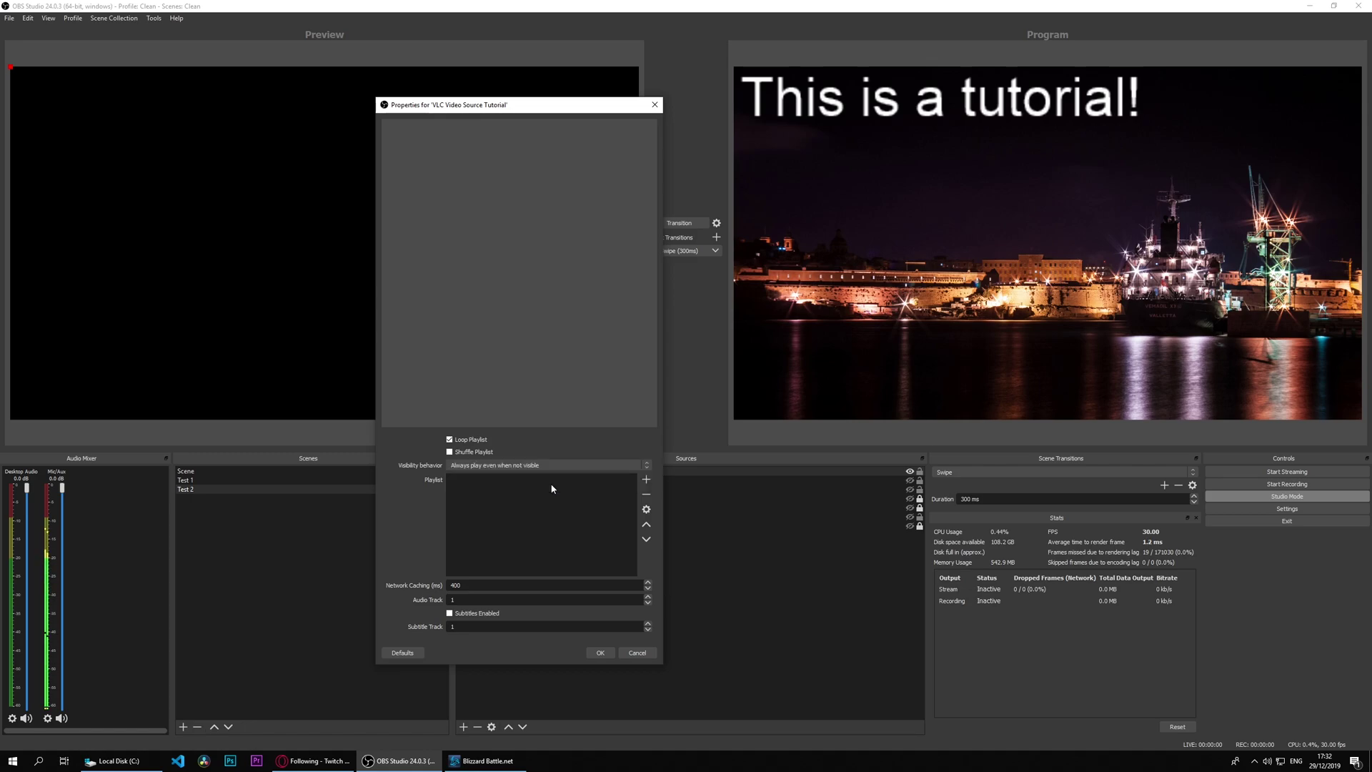
click(544, 464)
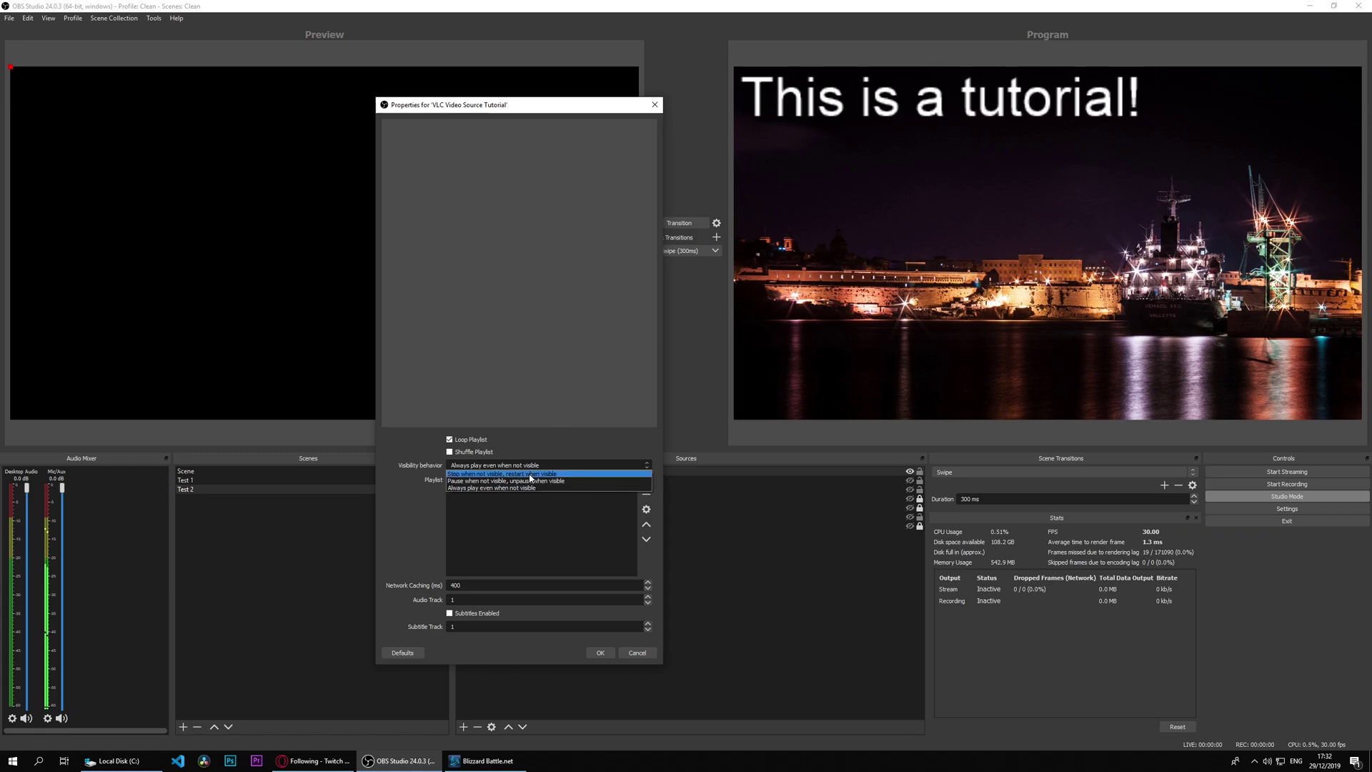
click(528, 475)
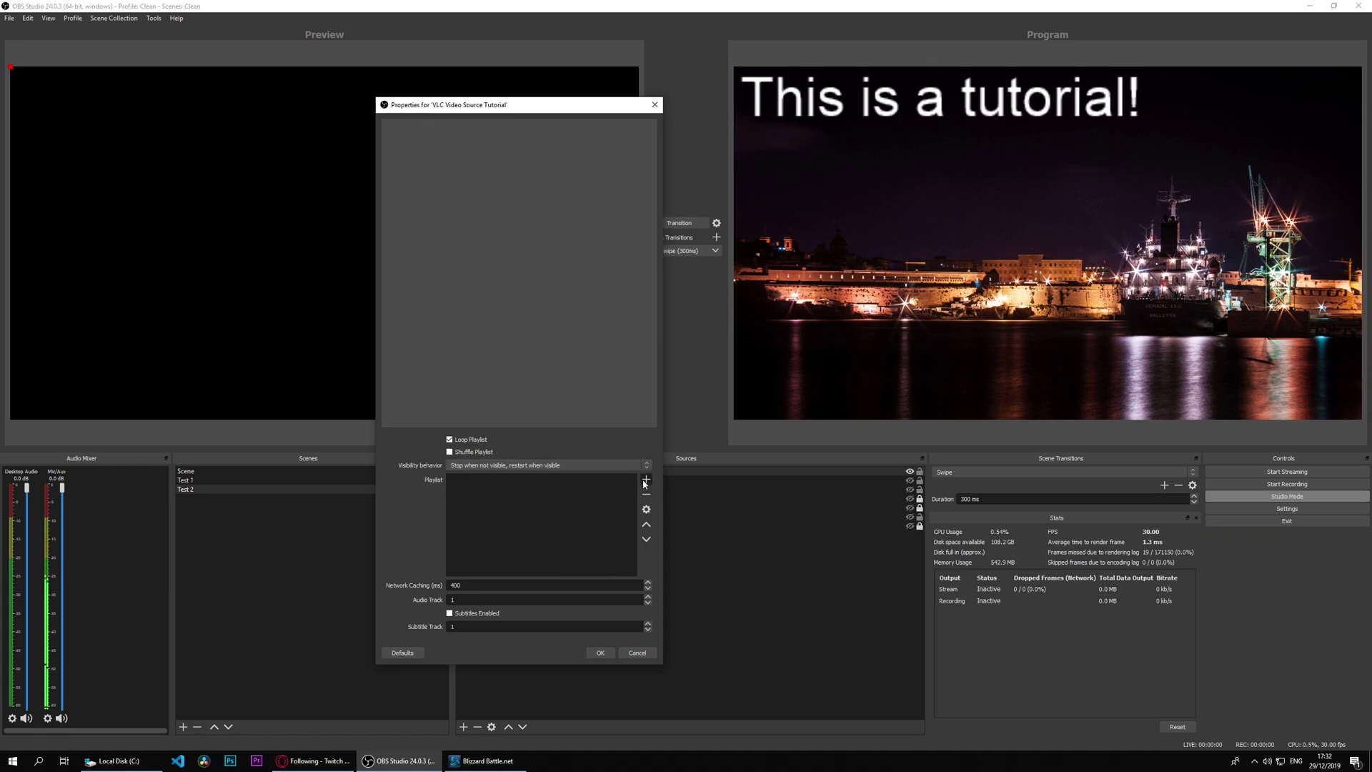
click(647, 478)
click(671, 499)
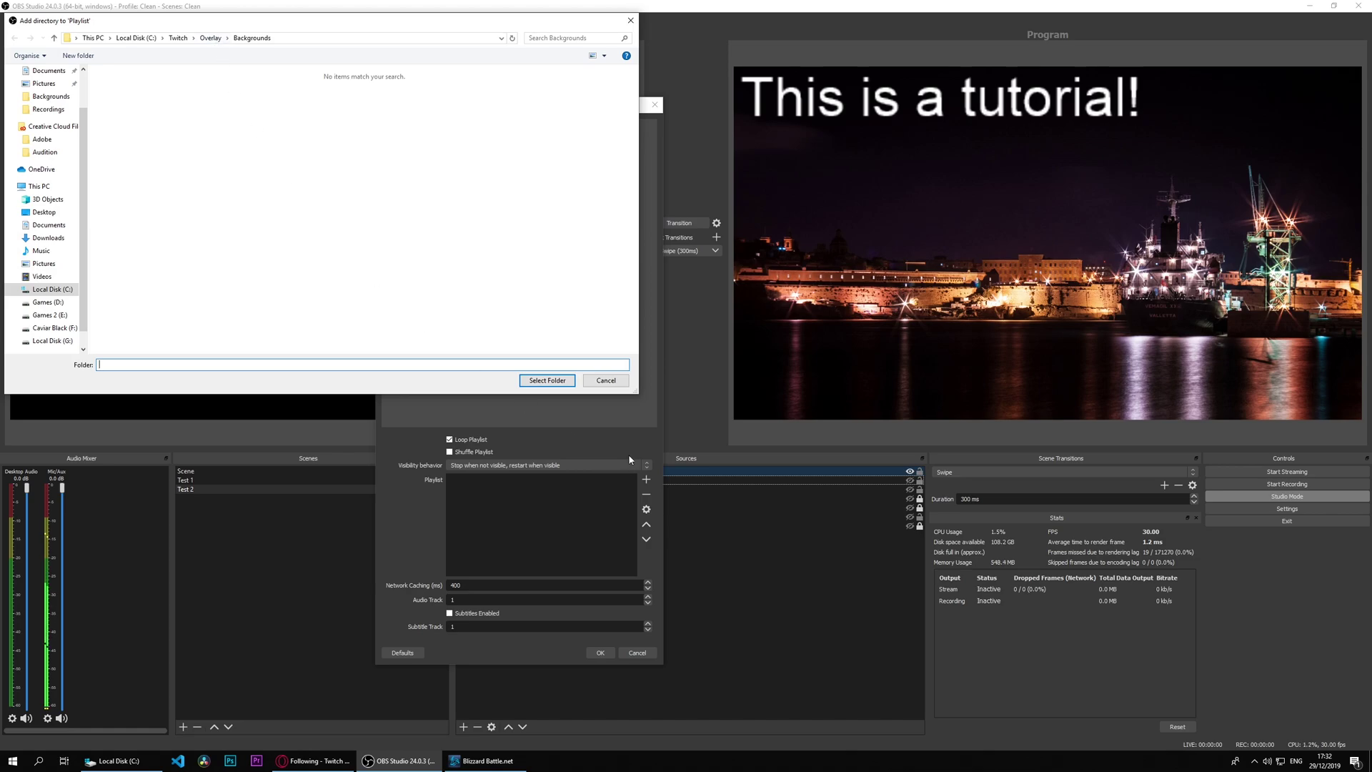
Pick C:\Twitch\Videos as the playlist folder and check the network caching value 400.
click(178, 38)
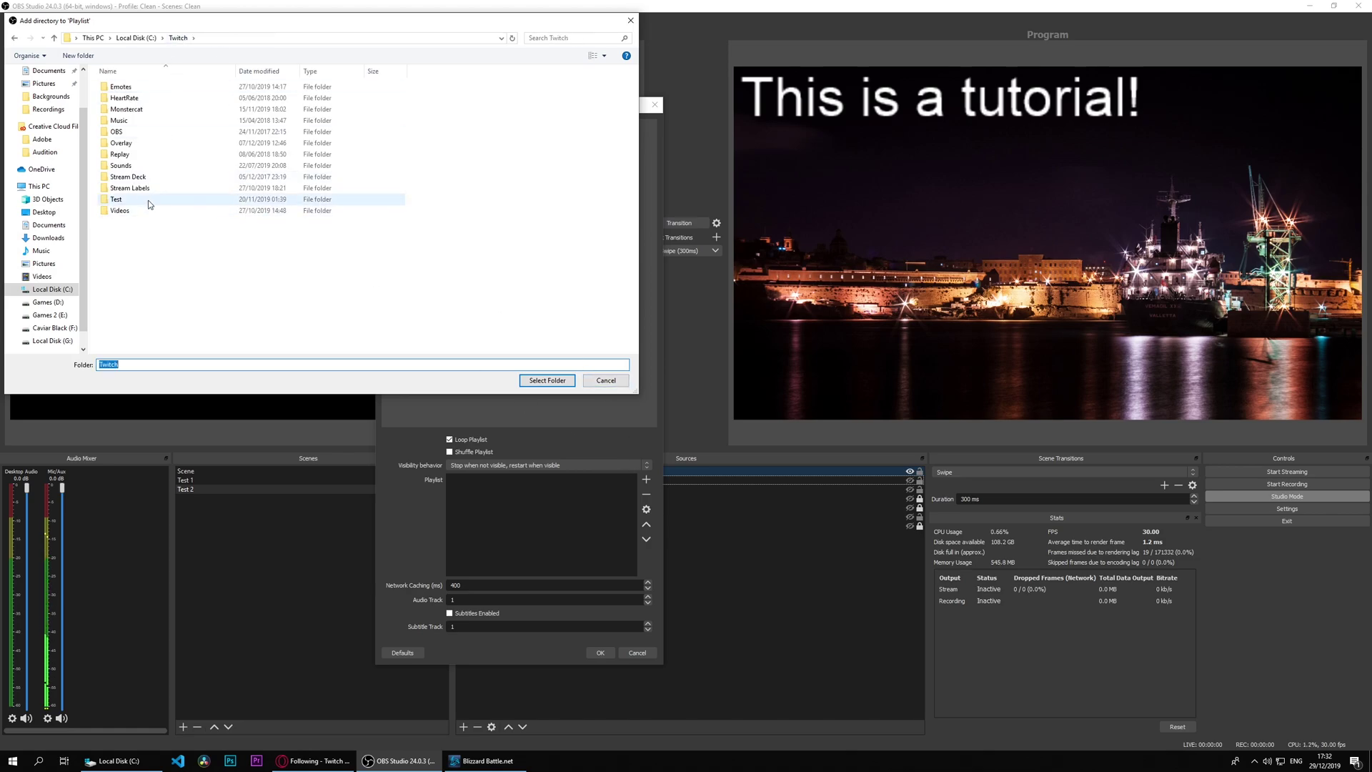
double_click(136, 210)
click(546, 380)
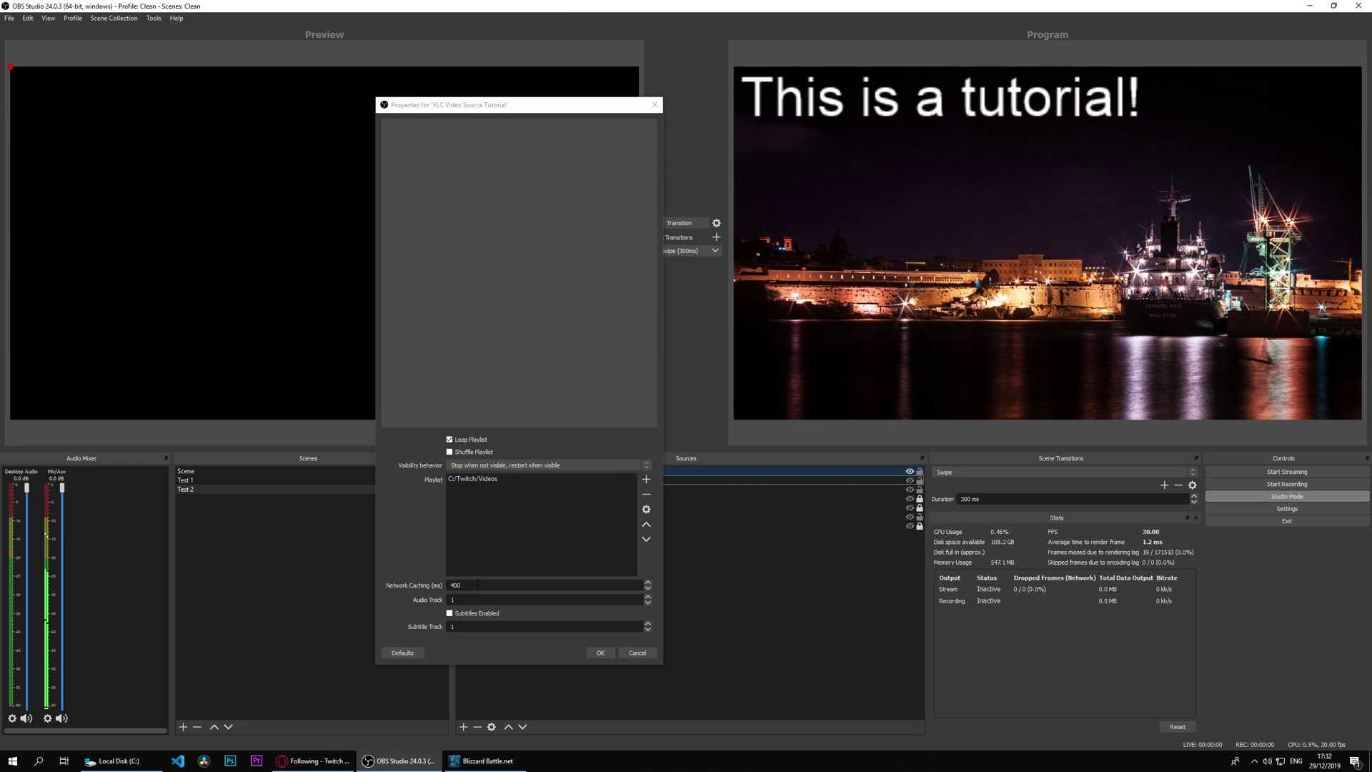
drag(477, 584, 418, 587)
click(475, 584)
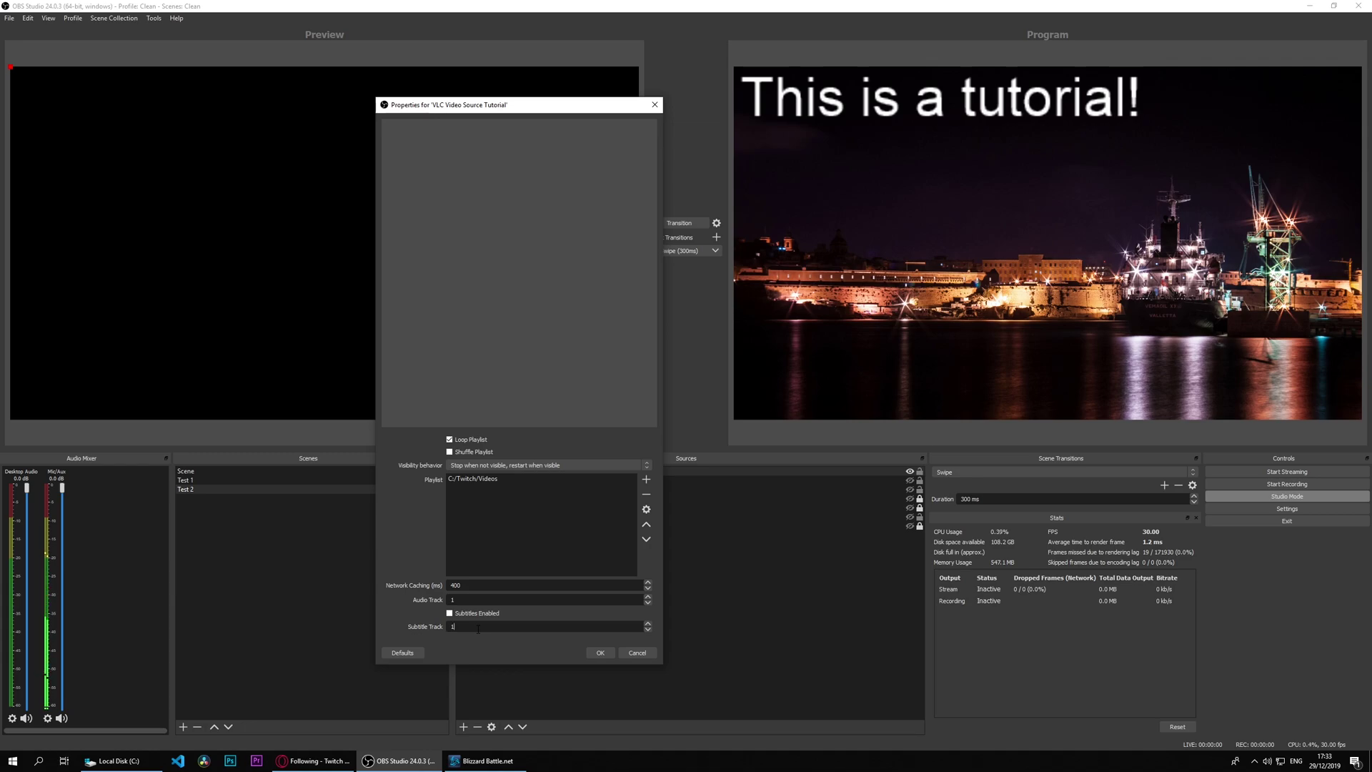
Save the VLC source settings and send the previewed scene live to Program.
click(598, 652)
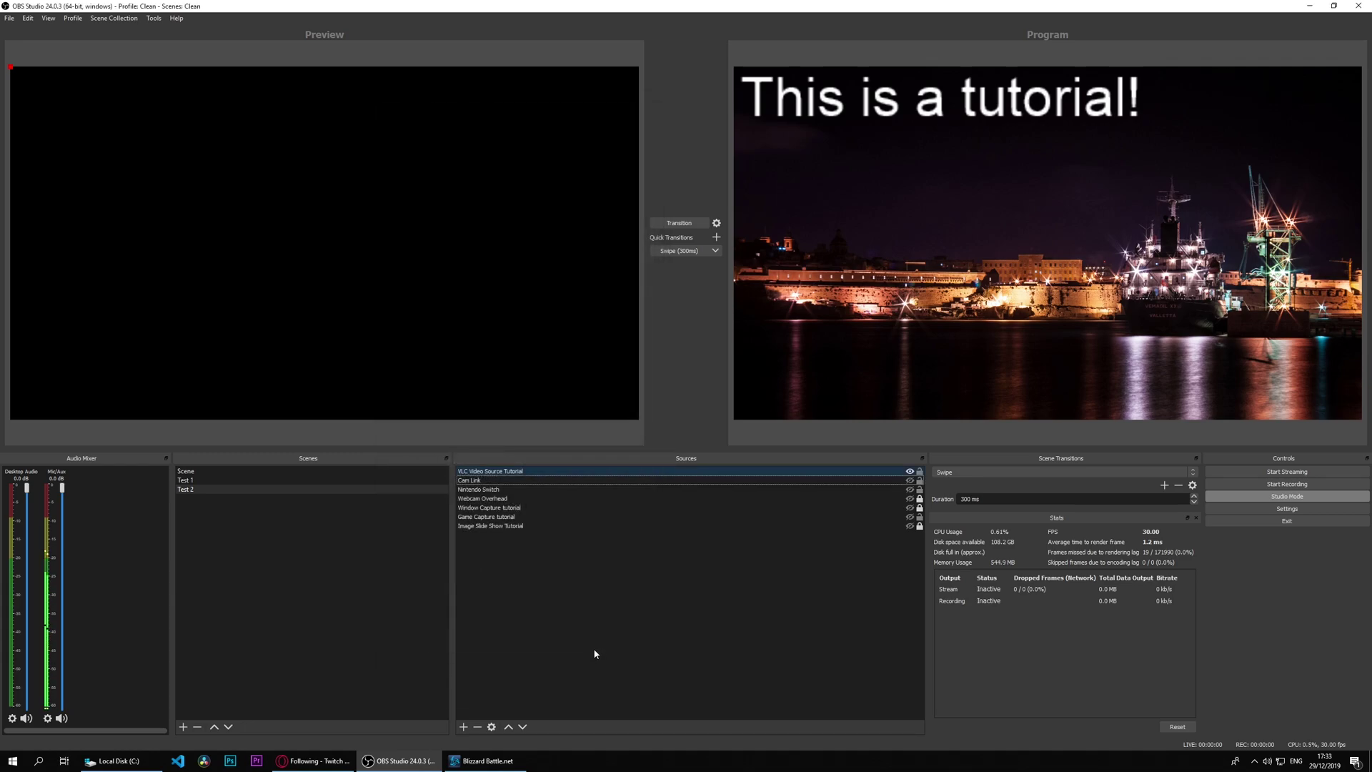
click(512, 473)
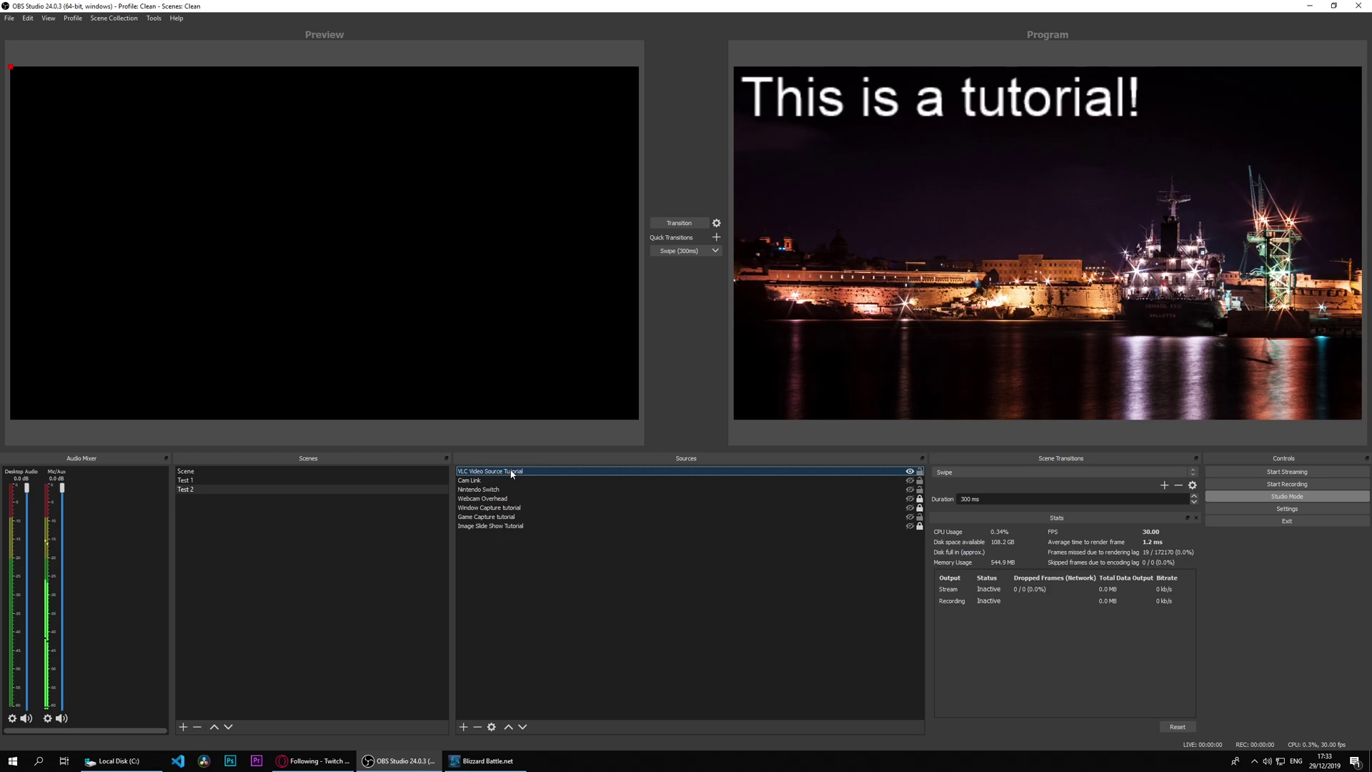
click(679, 223)
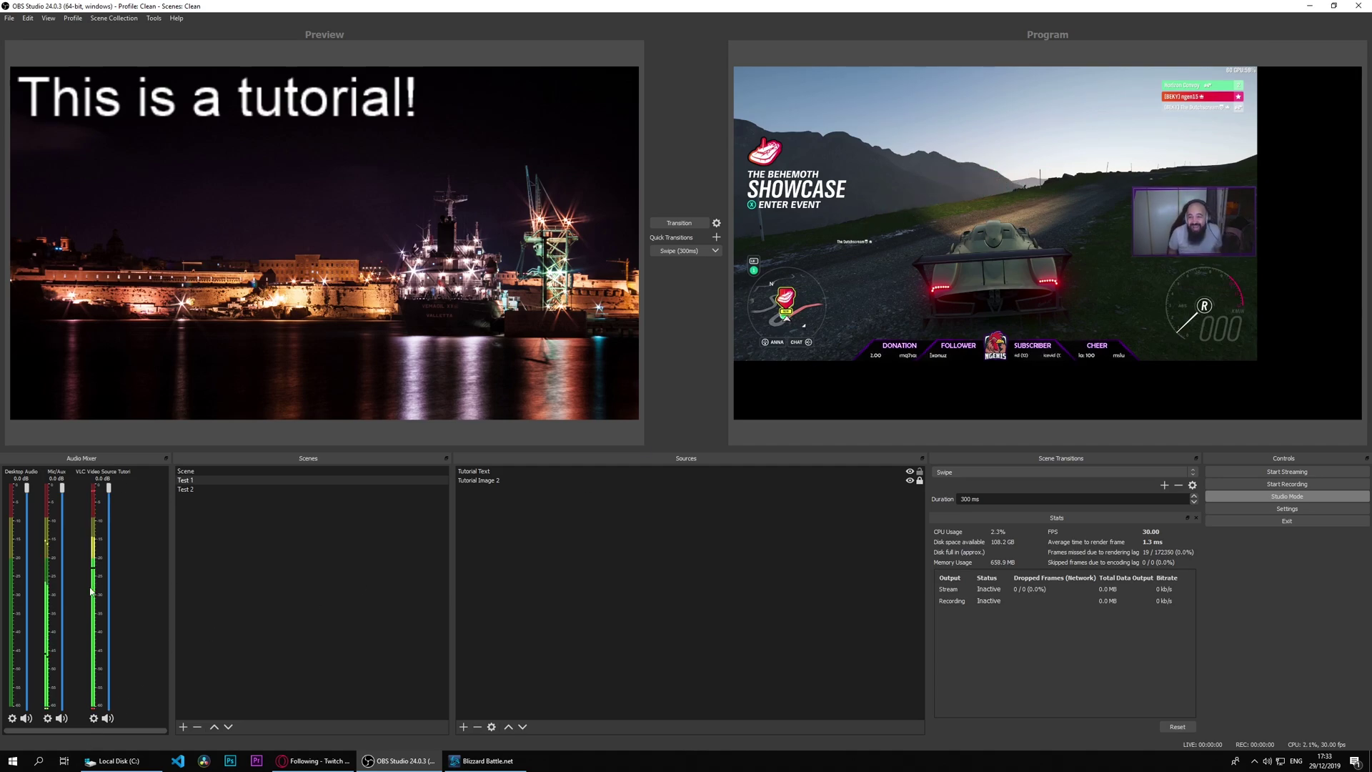
Lower the VLC source volume to about -47.7 dB and stretch its video across the Test 2 canvas.
drag(109, 489, 107, 698)
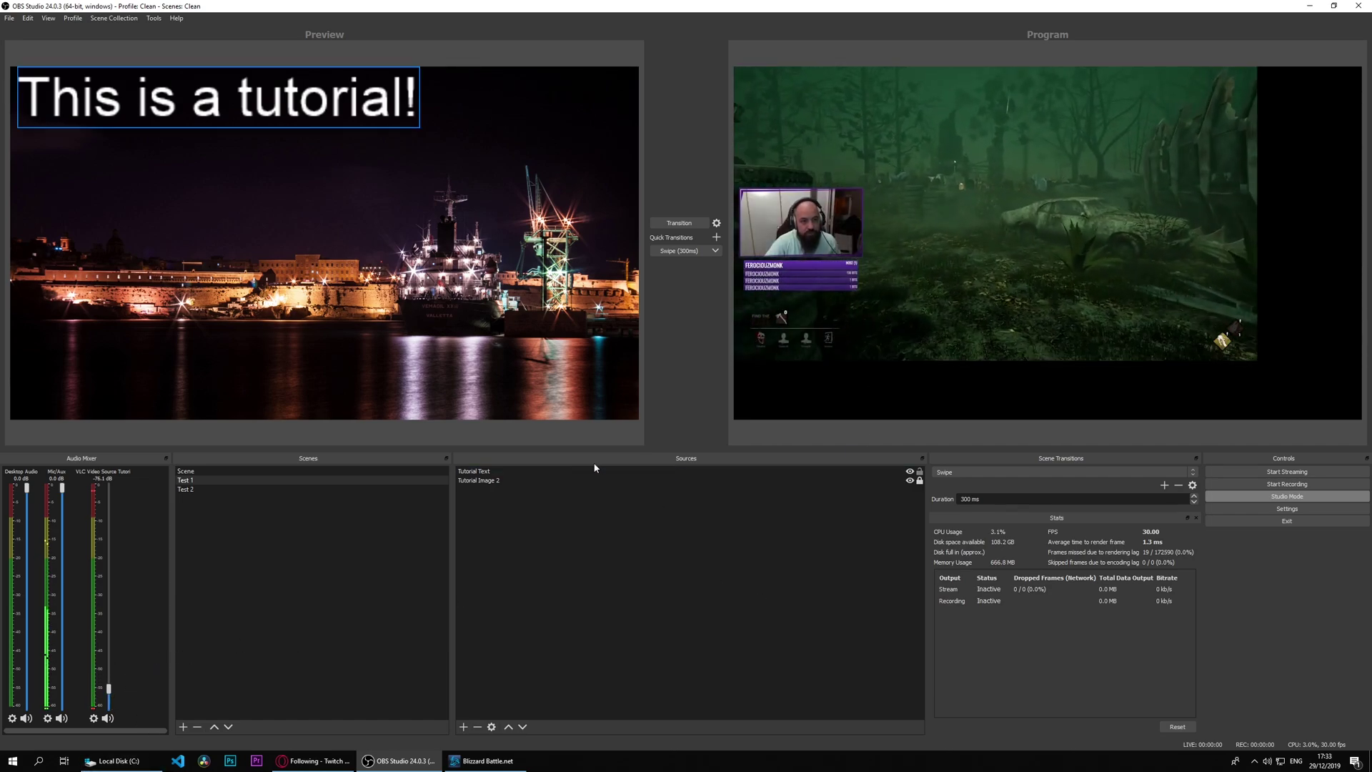
click(300, 488)
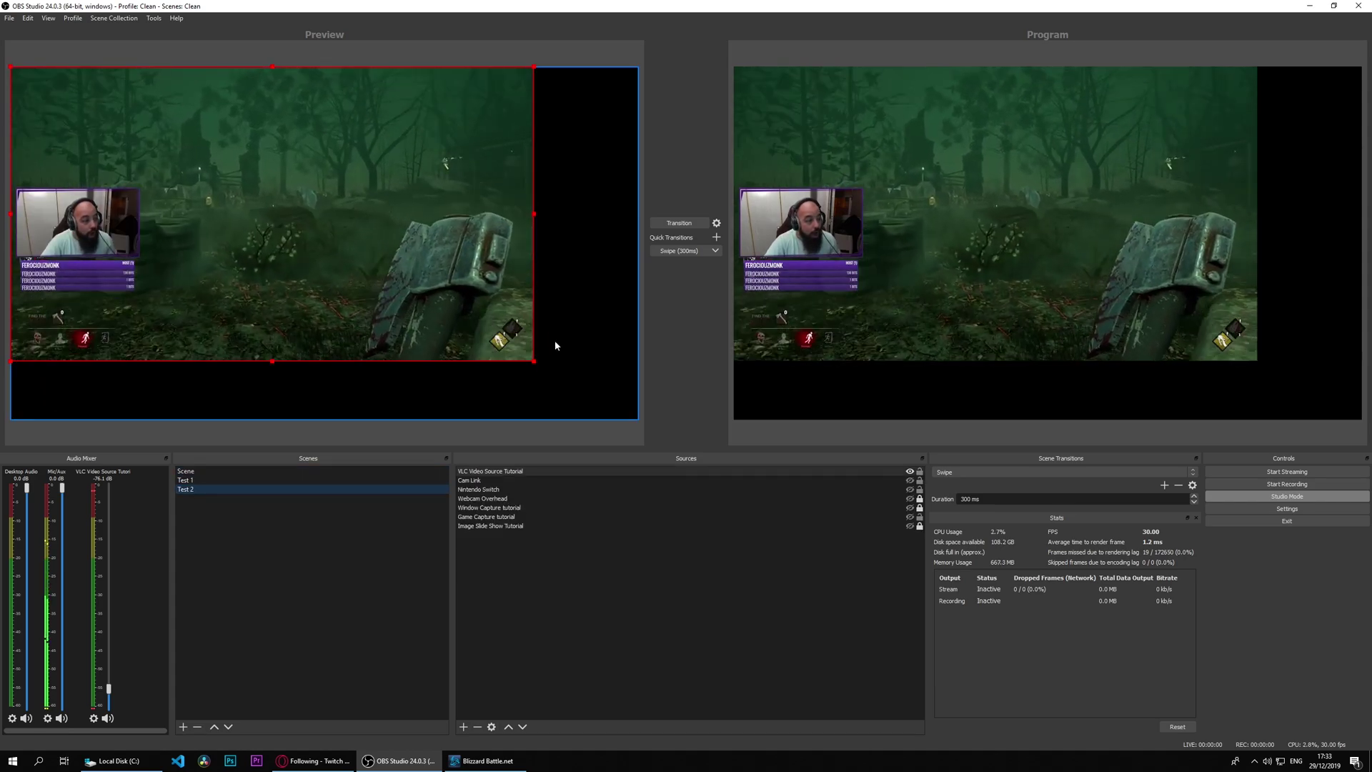
drag(536, 363, 638, 418)
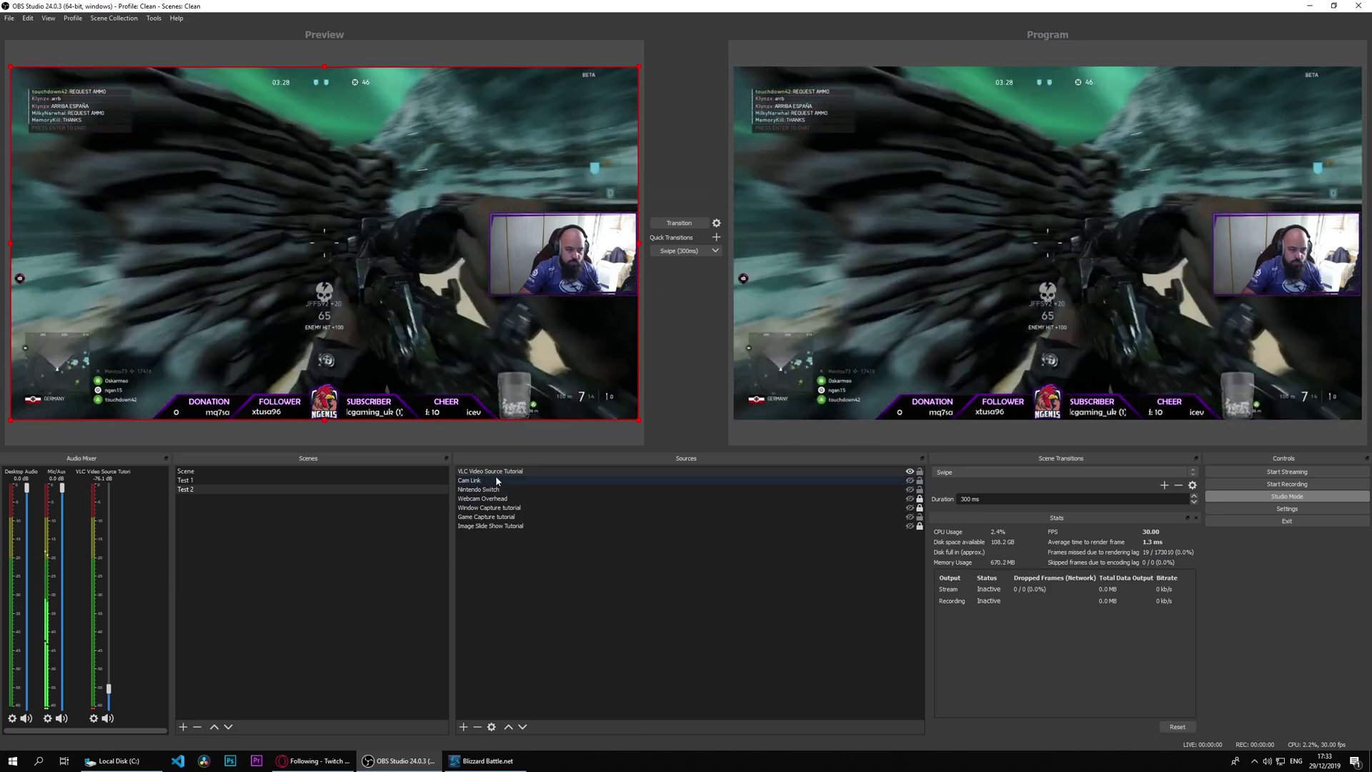
Set the VLC source to always play and put the bridge scene live.
double_click(510, 472)
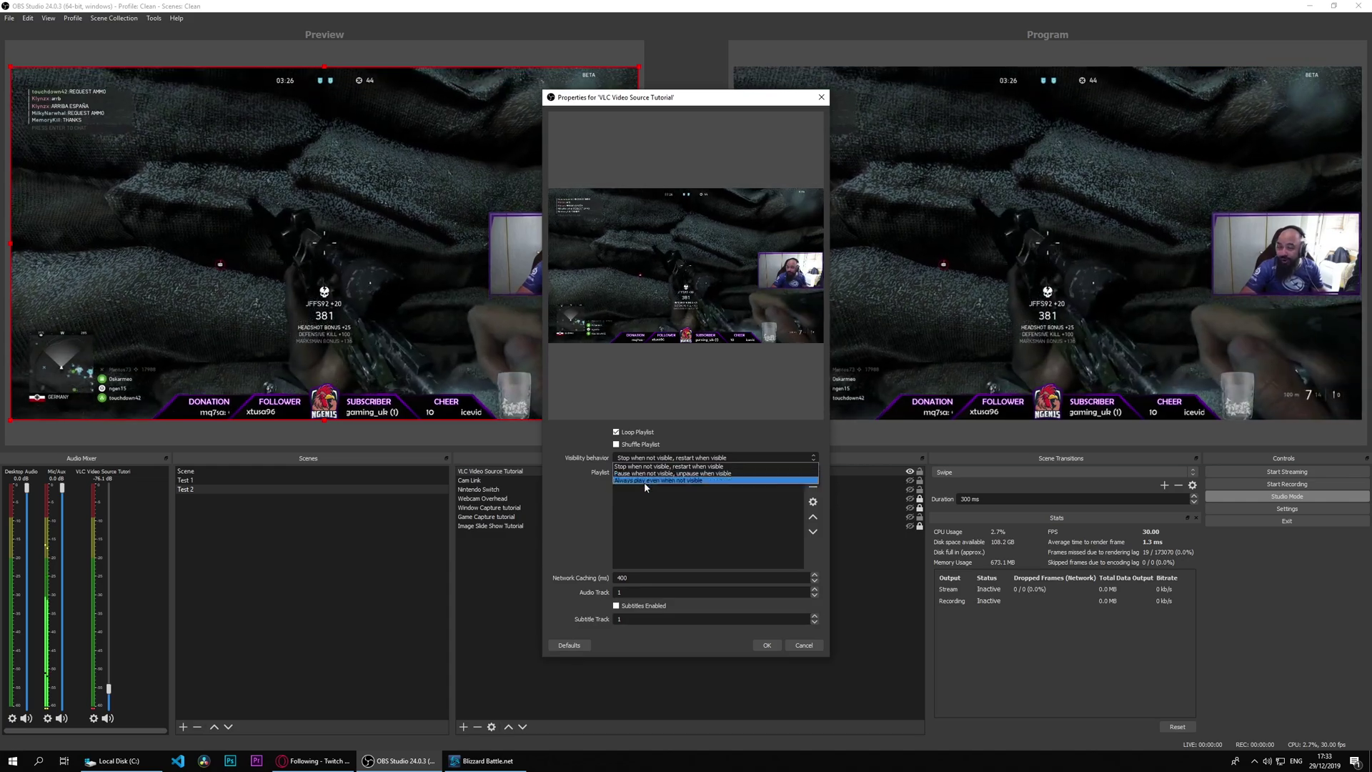
click(767, 645)
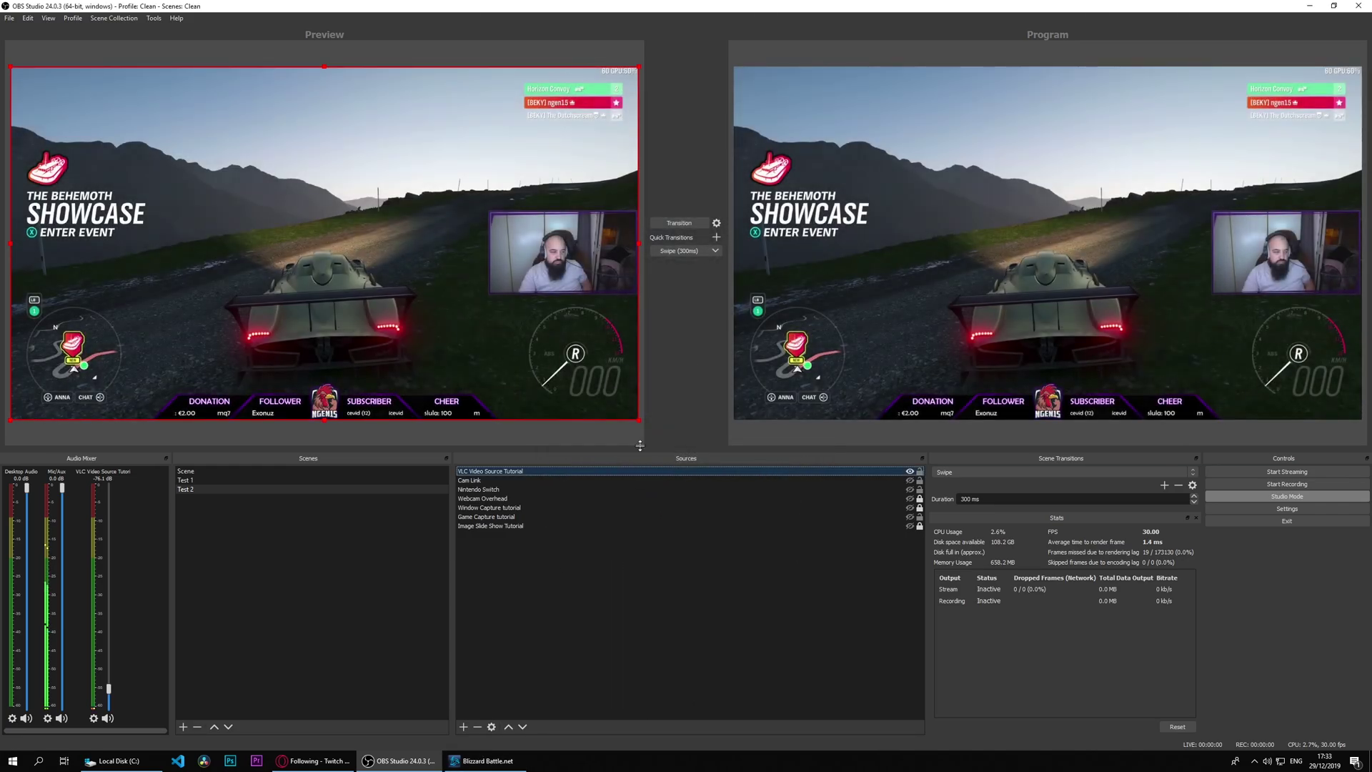
click(285, 491)
click(679, 250)
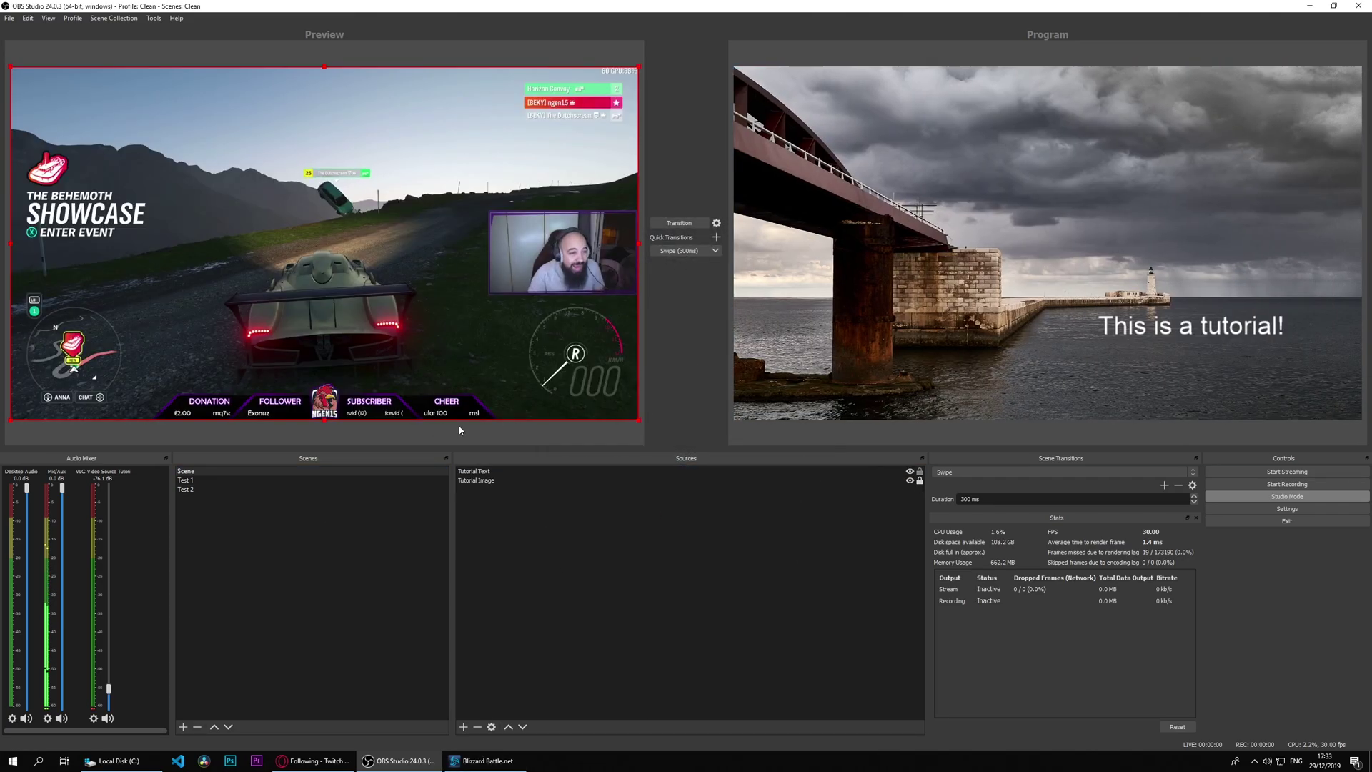
Switch among Test 1, racing and Test 2 scenes, then reopen and close the VLC properties to reload.
click(284, 484)
click(225, 471)
click(230, 479)
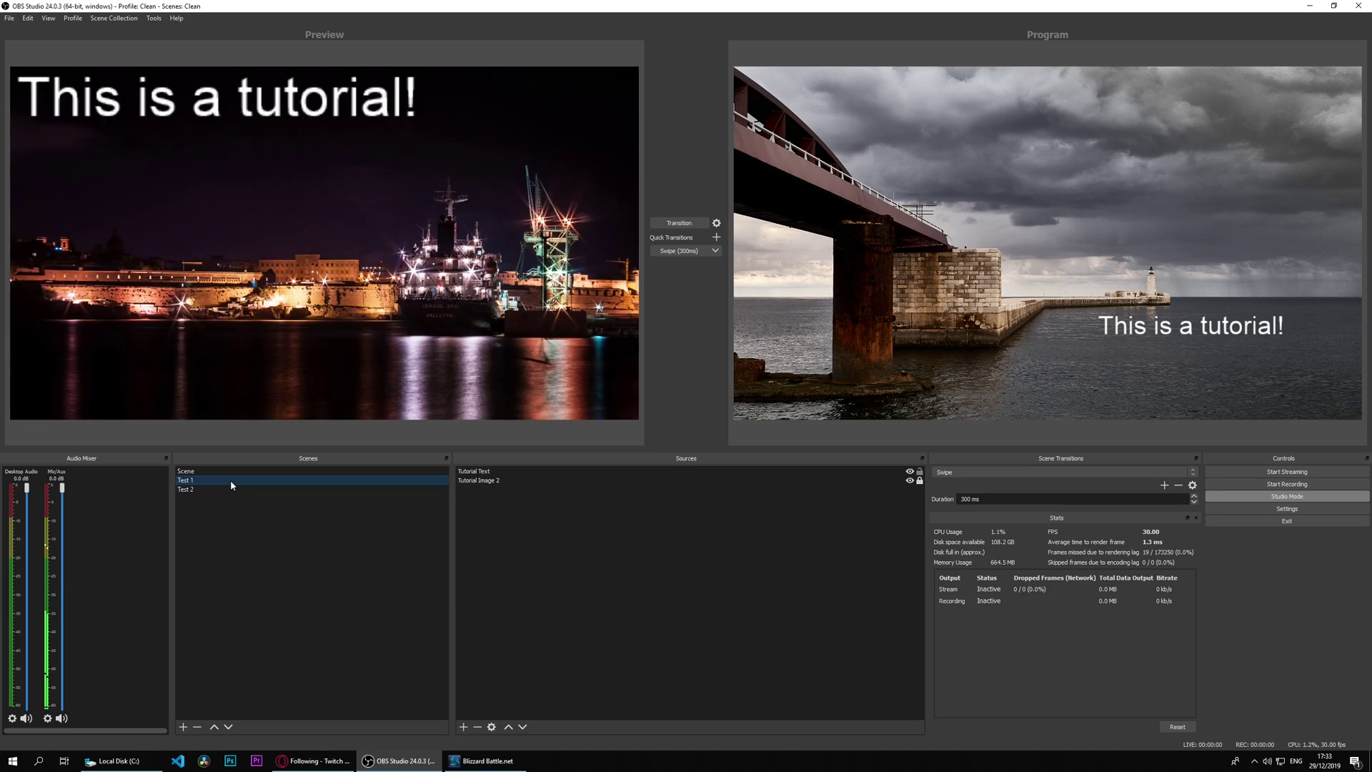
click(247, 490)
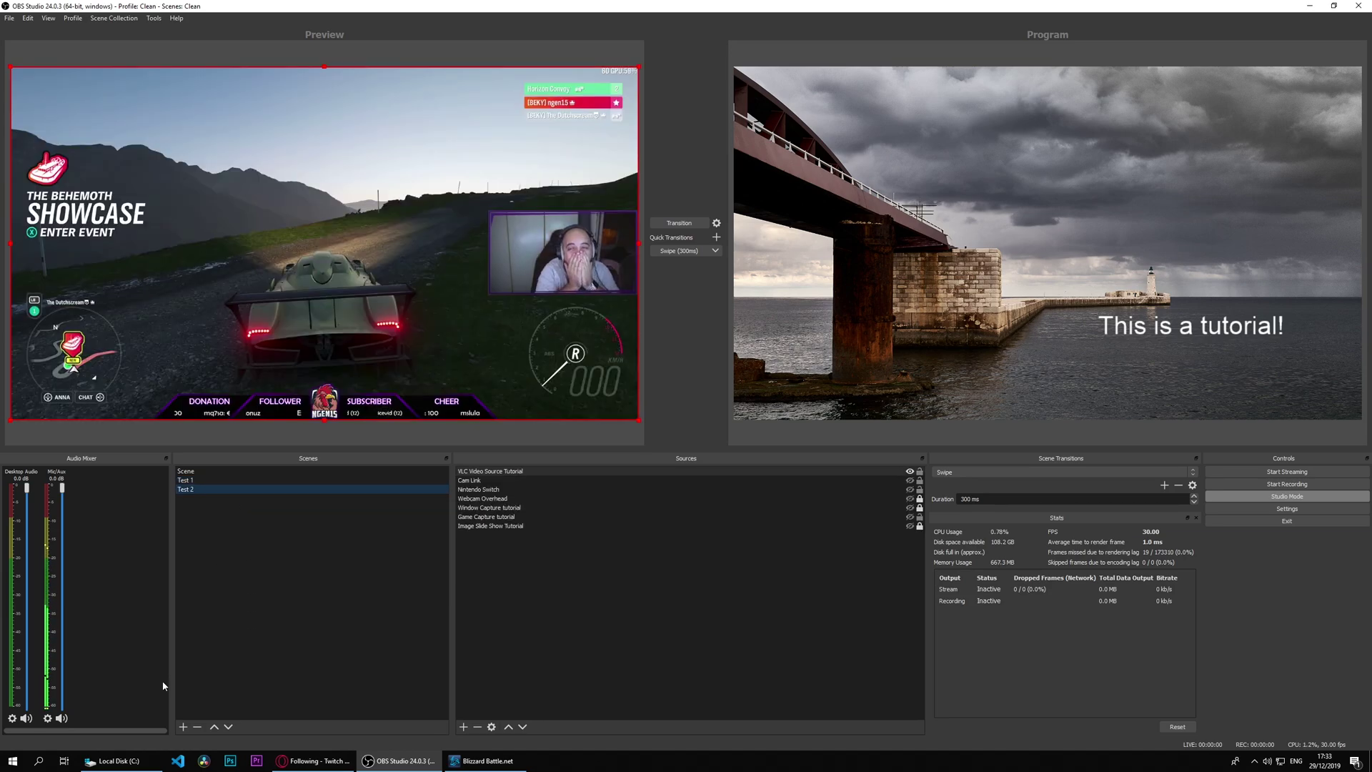
click(243, 480)
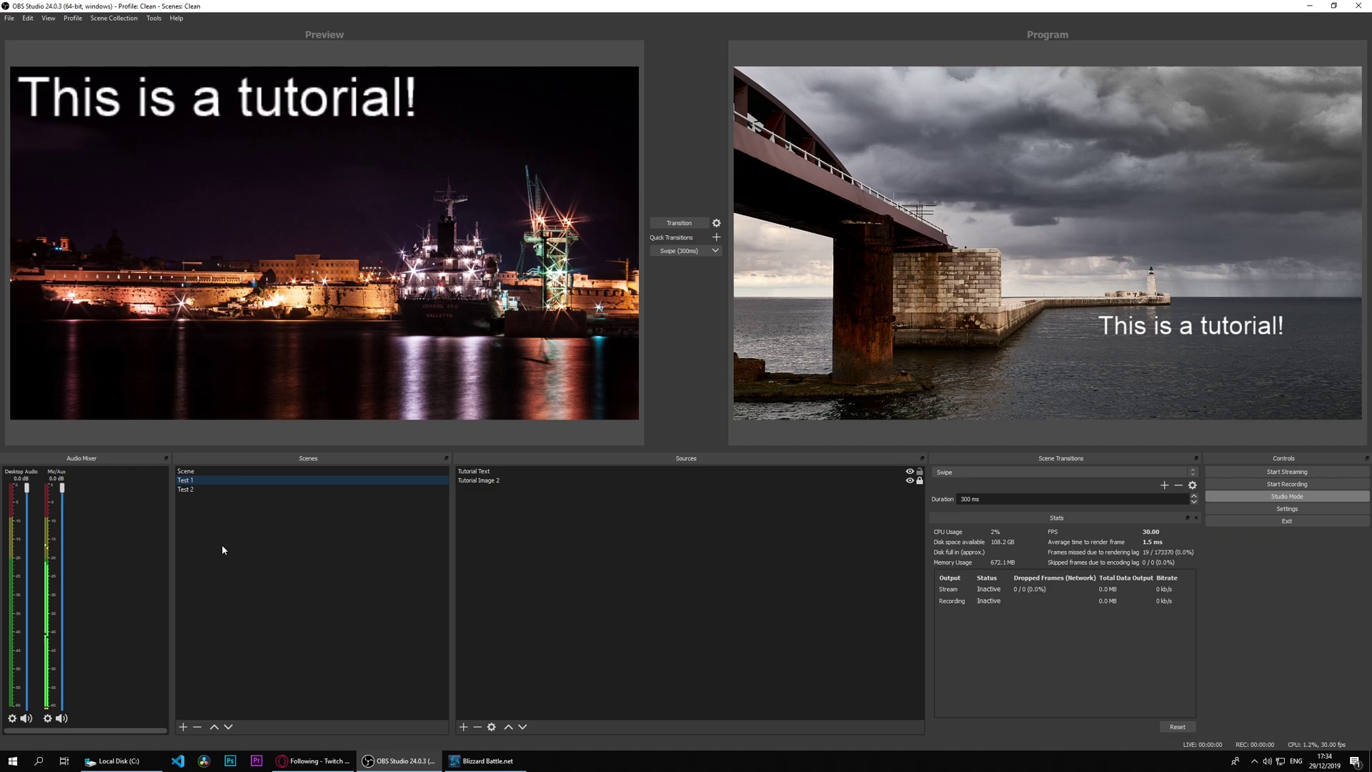
click(265, 489)
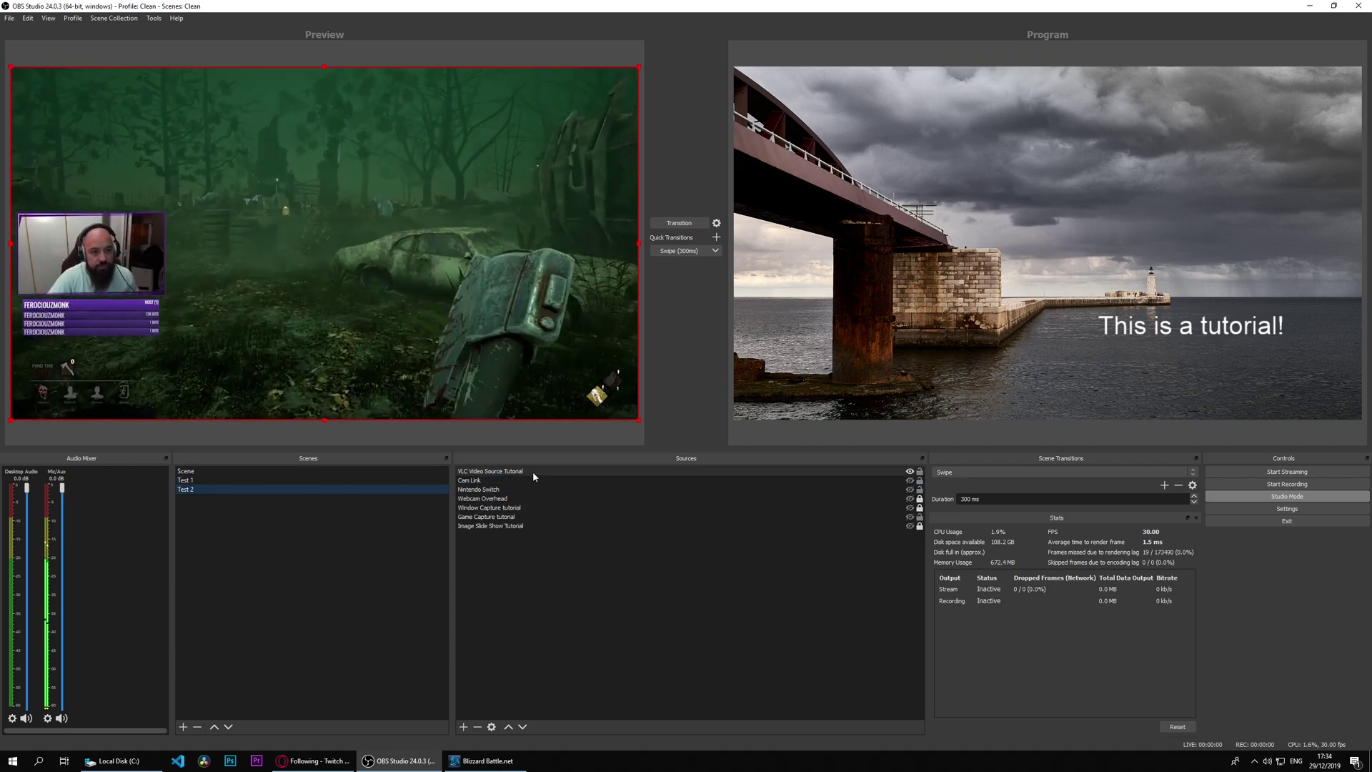
double_click(533, 470)
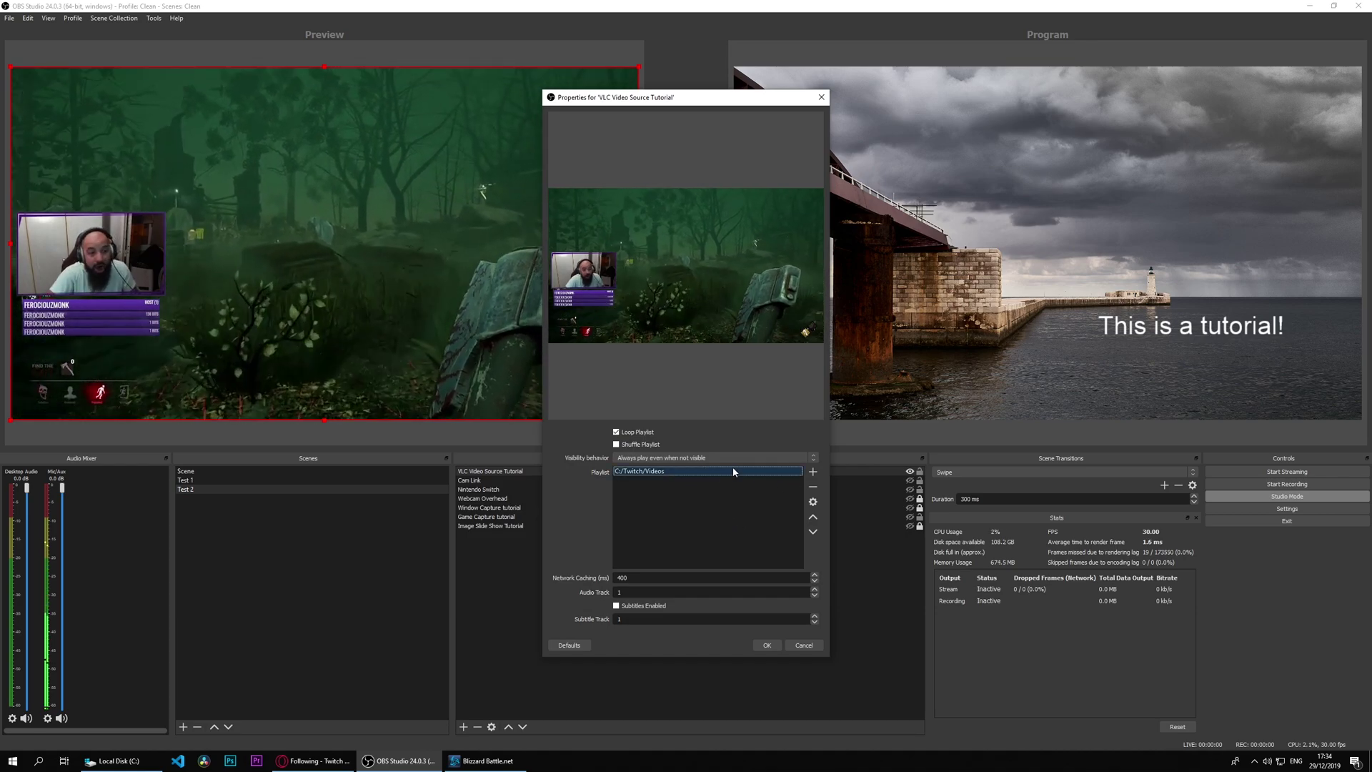
click(762, 647)
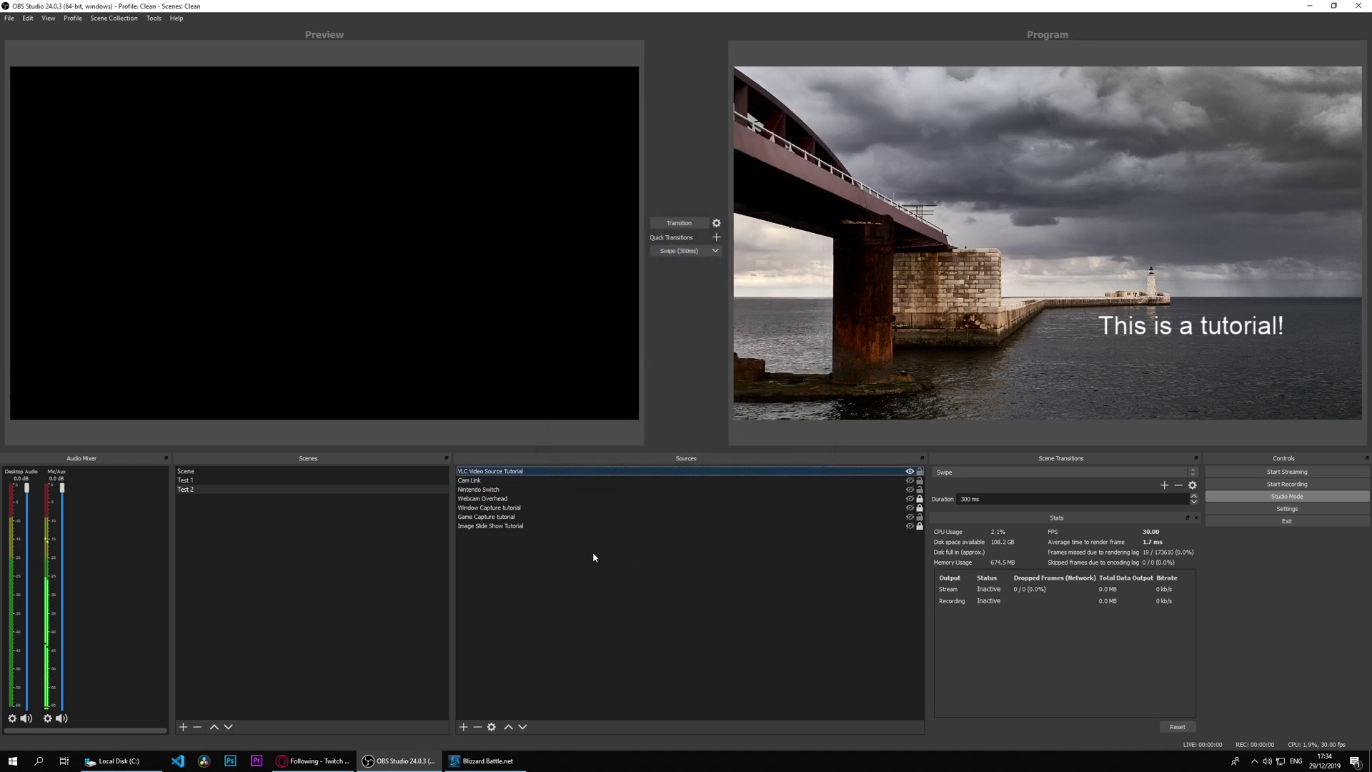
Deselect the VLC source in the Test 2 preview.
click(575, 570)
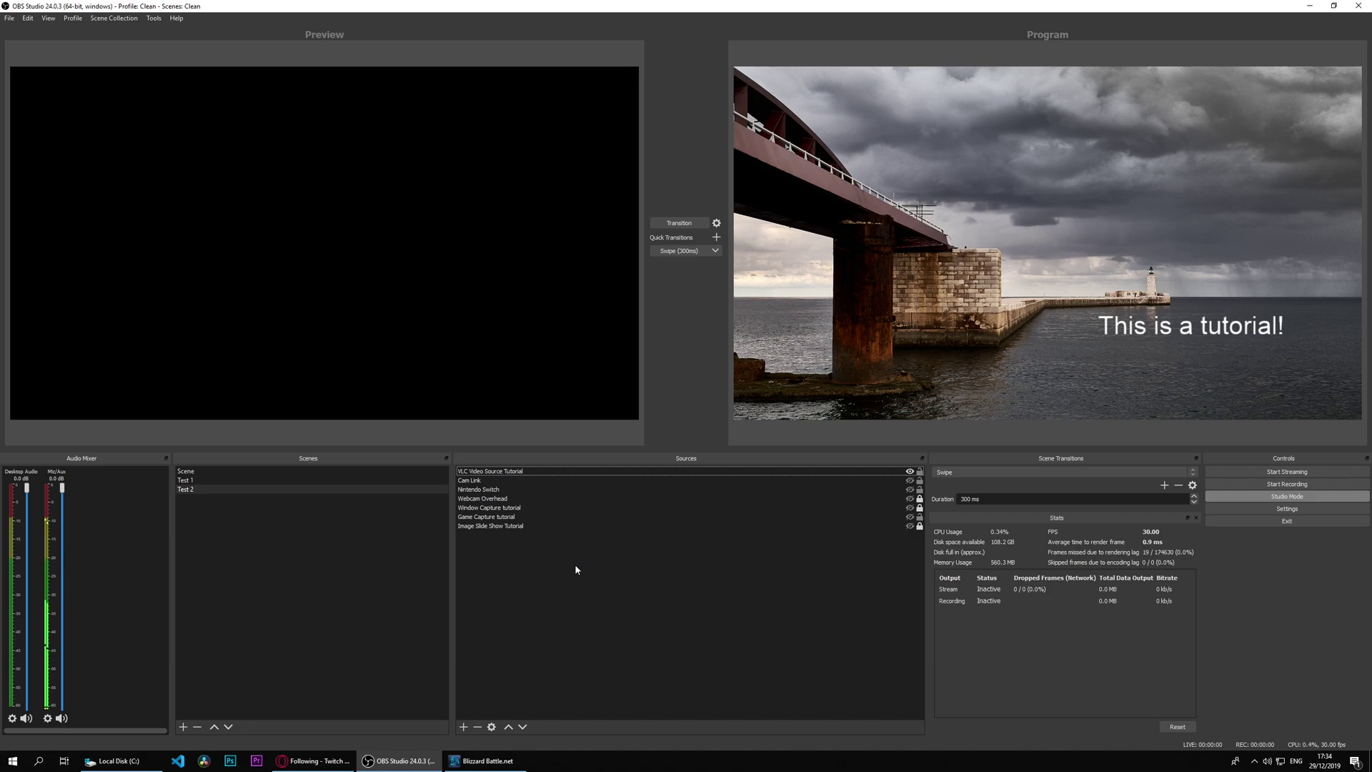
click(283, 753)
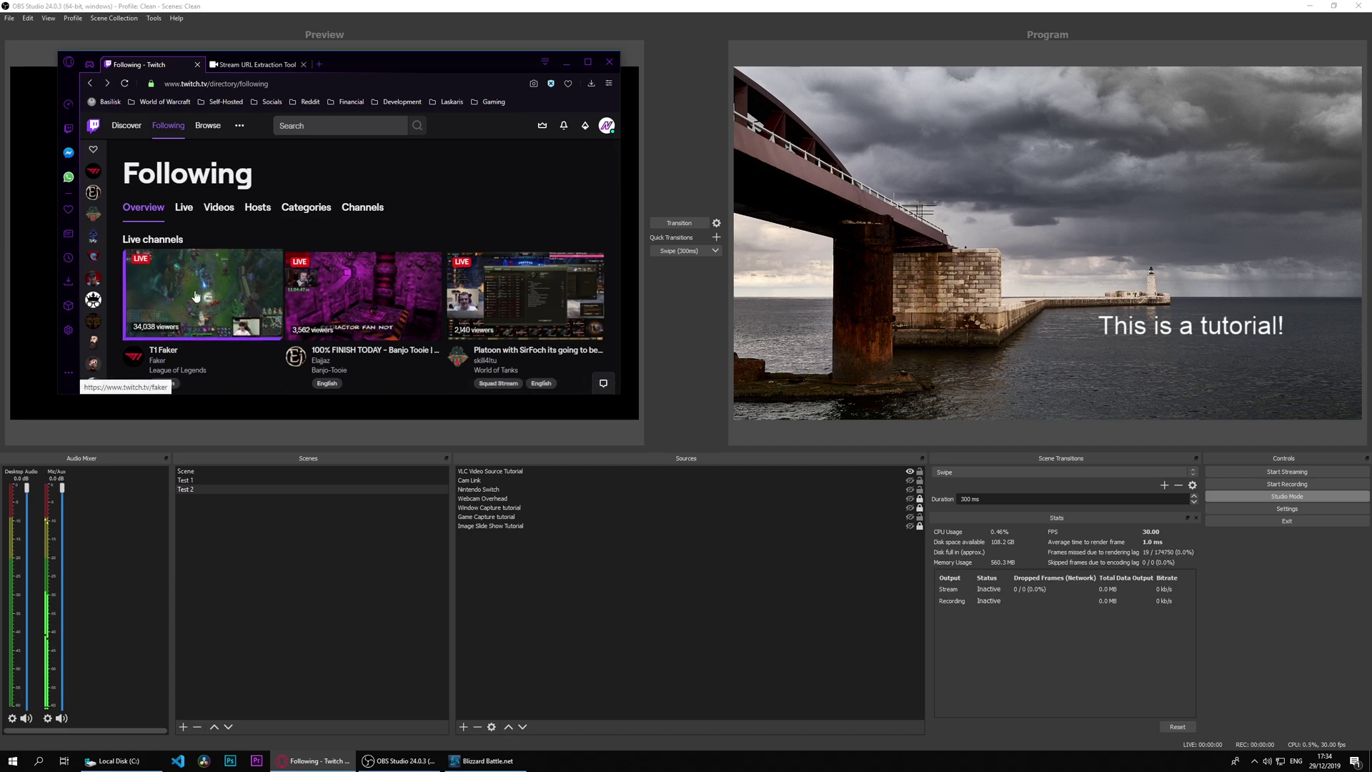
click(196, 326)
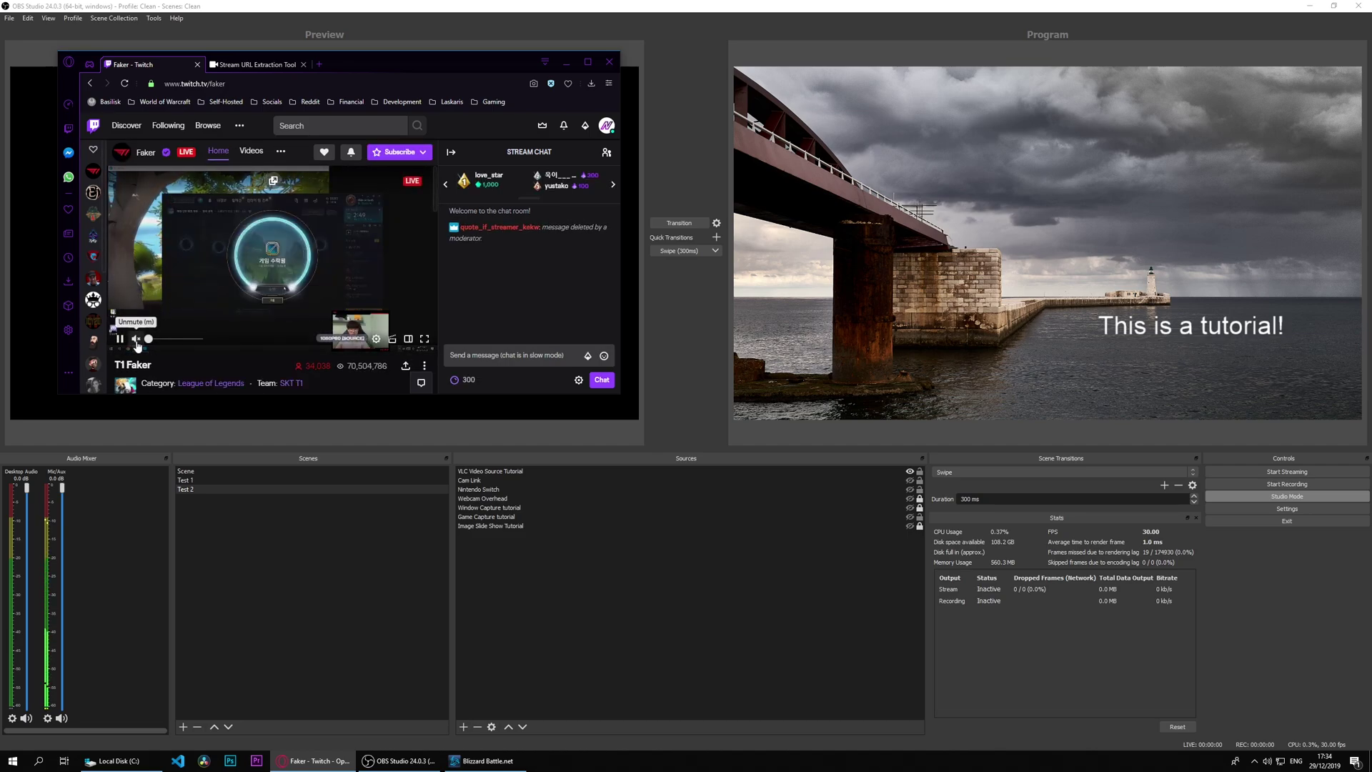
right_click(213, 350)
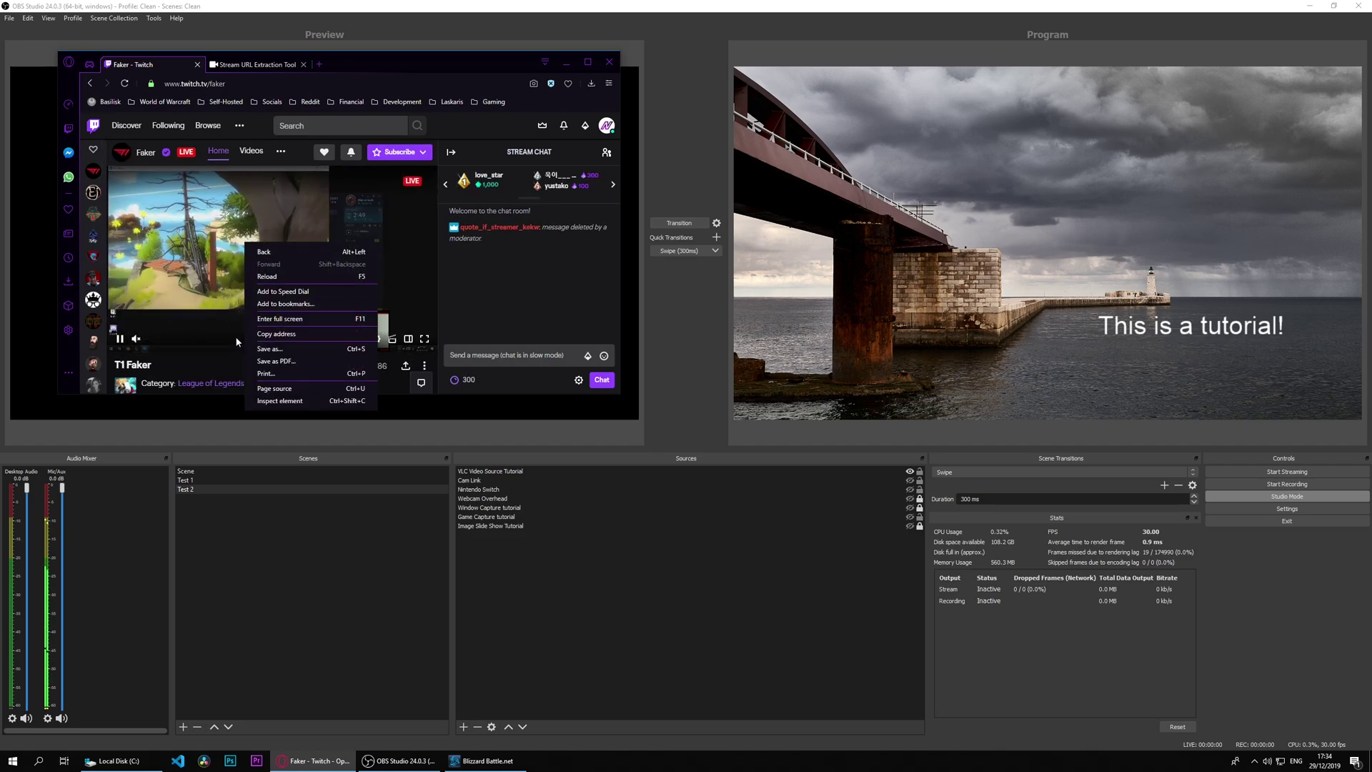
click(303, 333)
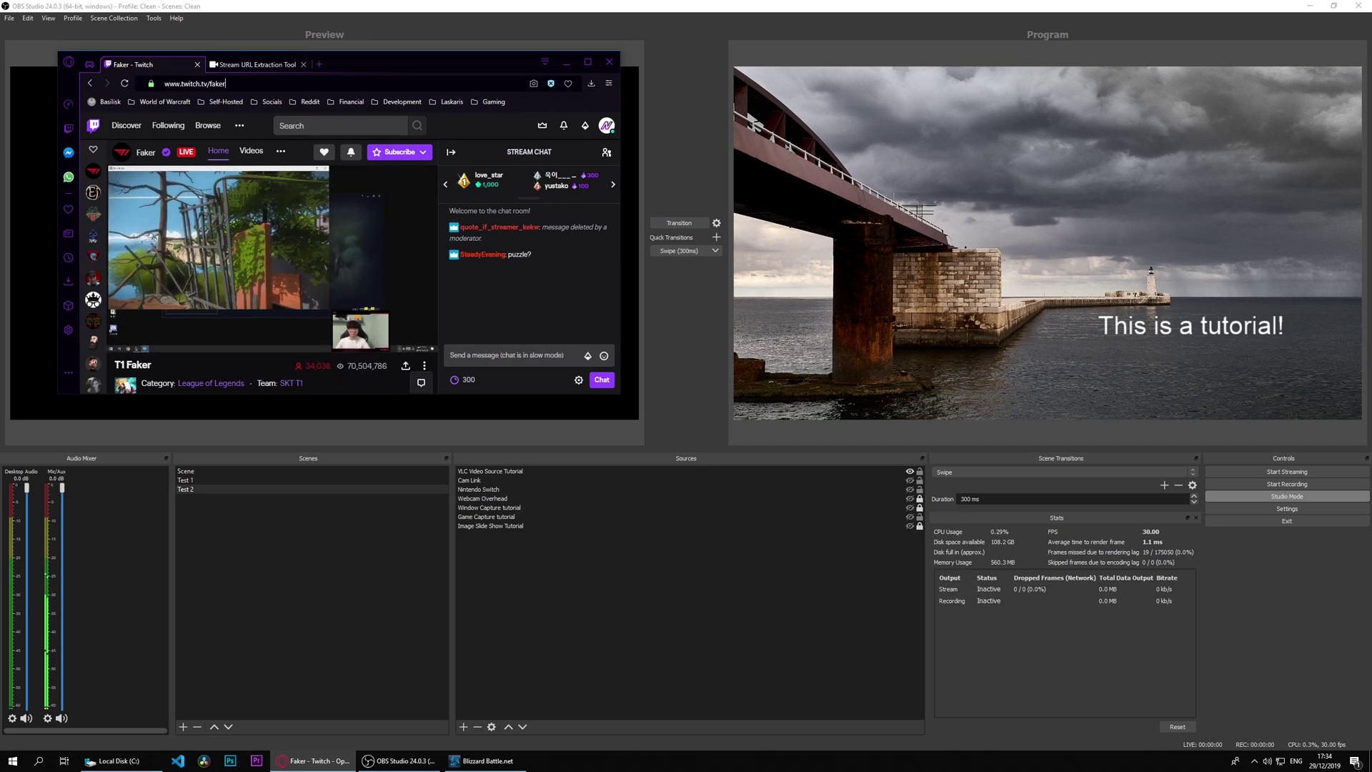
right_click(240, 85)
click(260, 119)
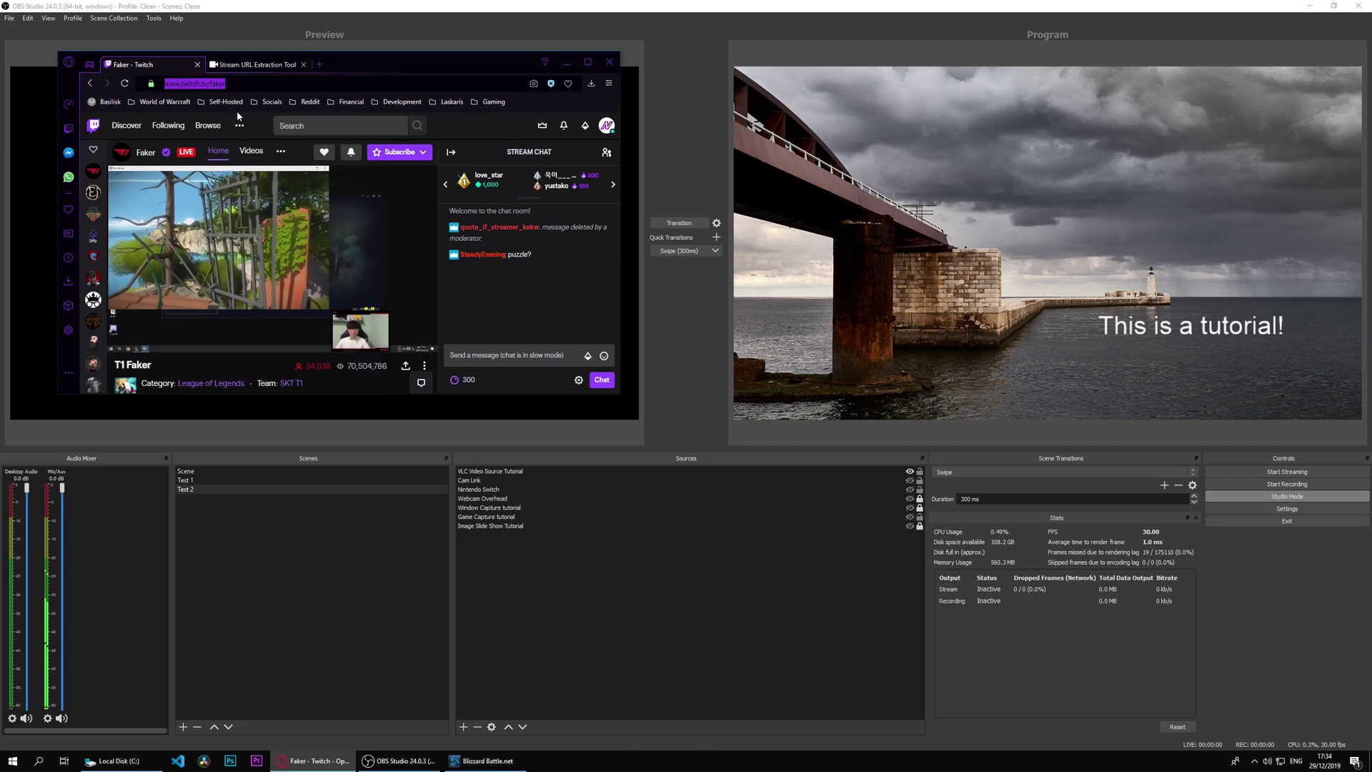
click(241, 66)
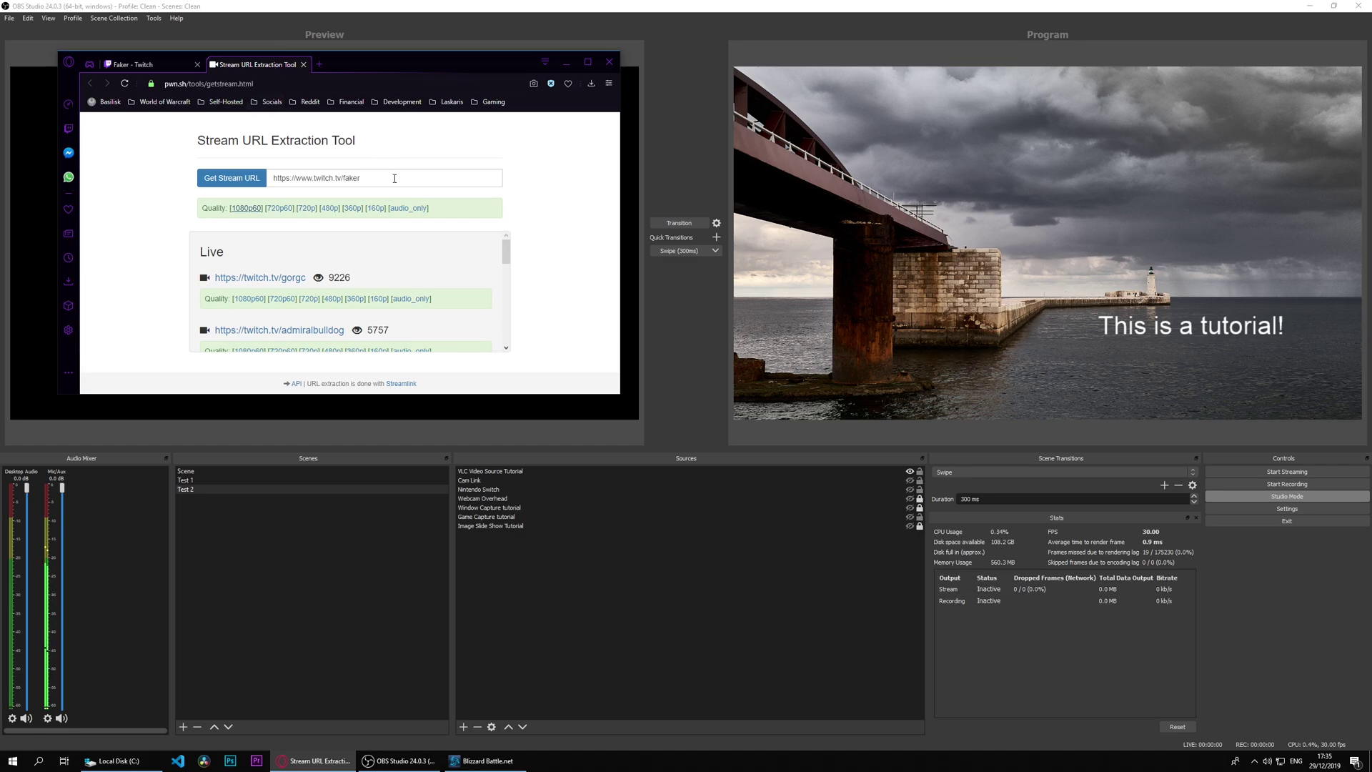
Paste the twitch.tv/faker address, fetch its stream URLs, and copy the 1080p60 link address.
triple_click(368, 177)
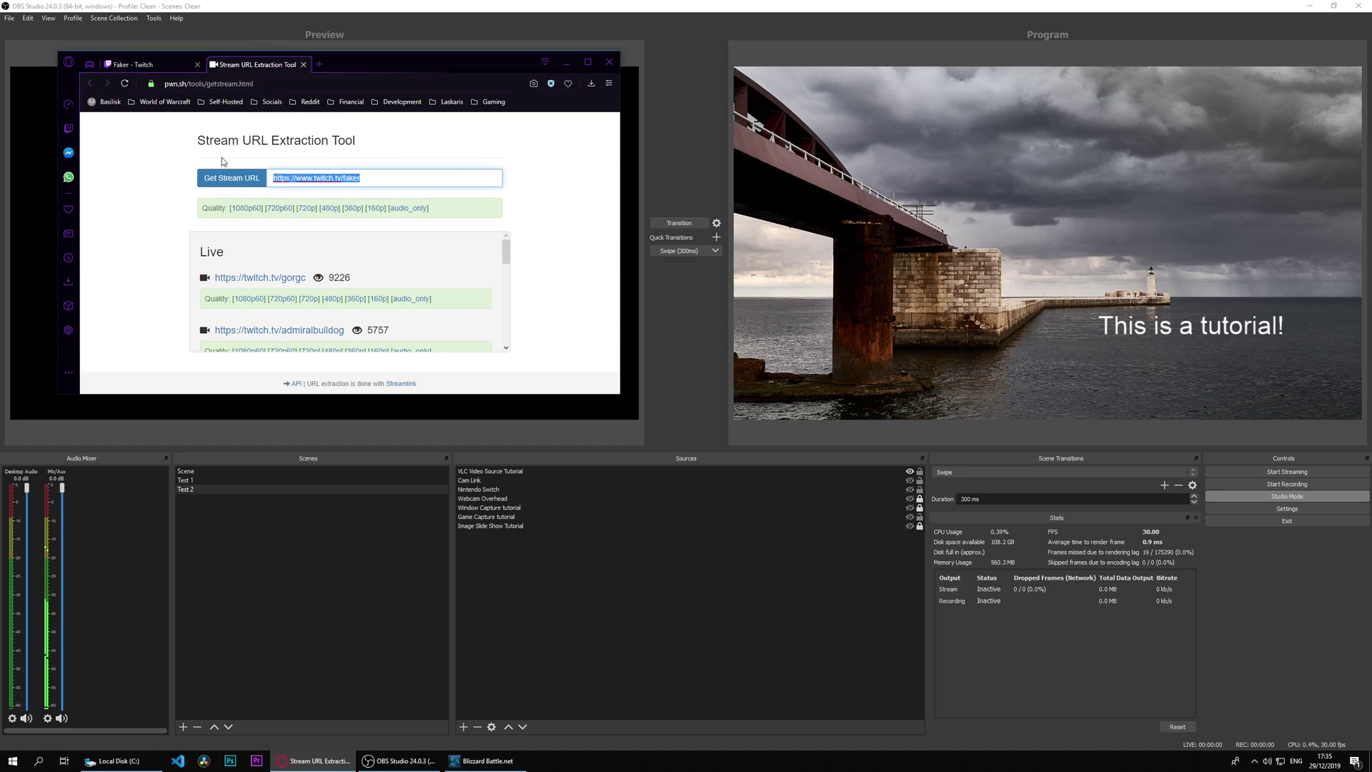
key(ctrl+v)
click(225, 177)
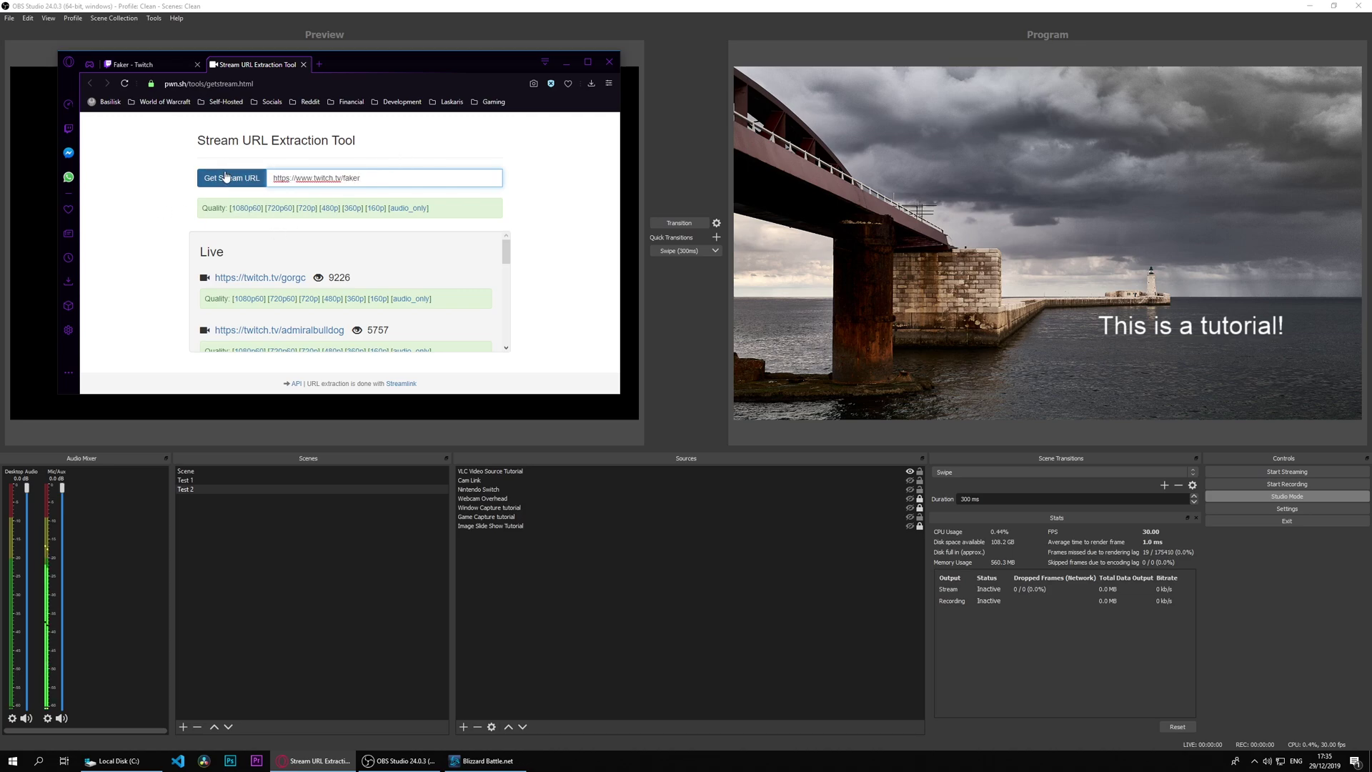
right_click(239, 211)
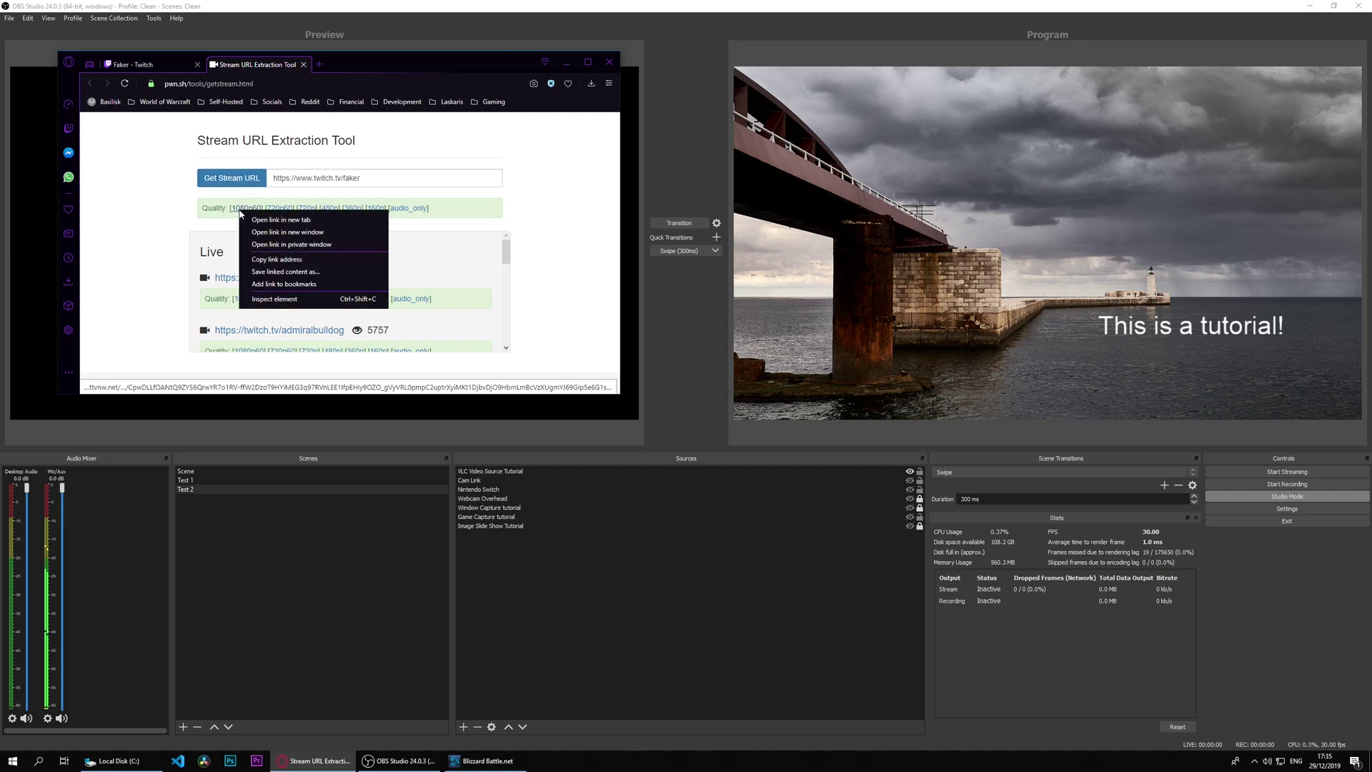
click(283, 260)
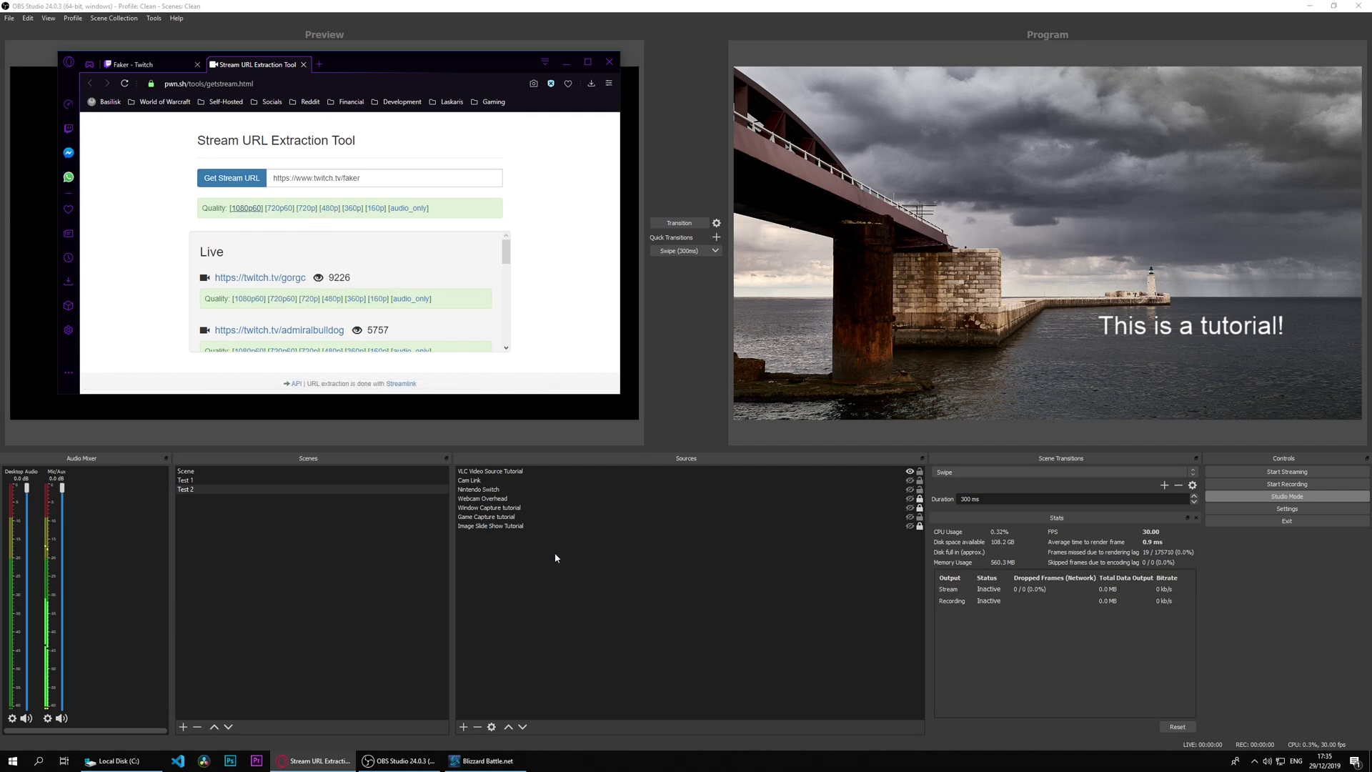
Add the copied 1080p60 stream URL as a Path/URL playlist entry of VLC Video Source Tutorial and save.
double_click(520, 470)
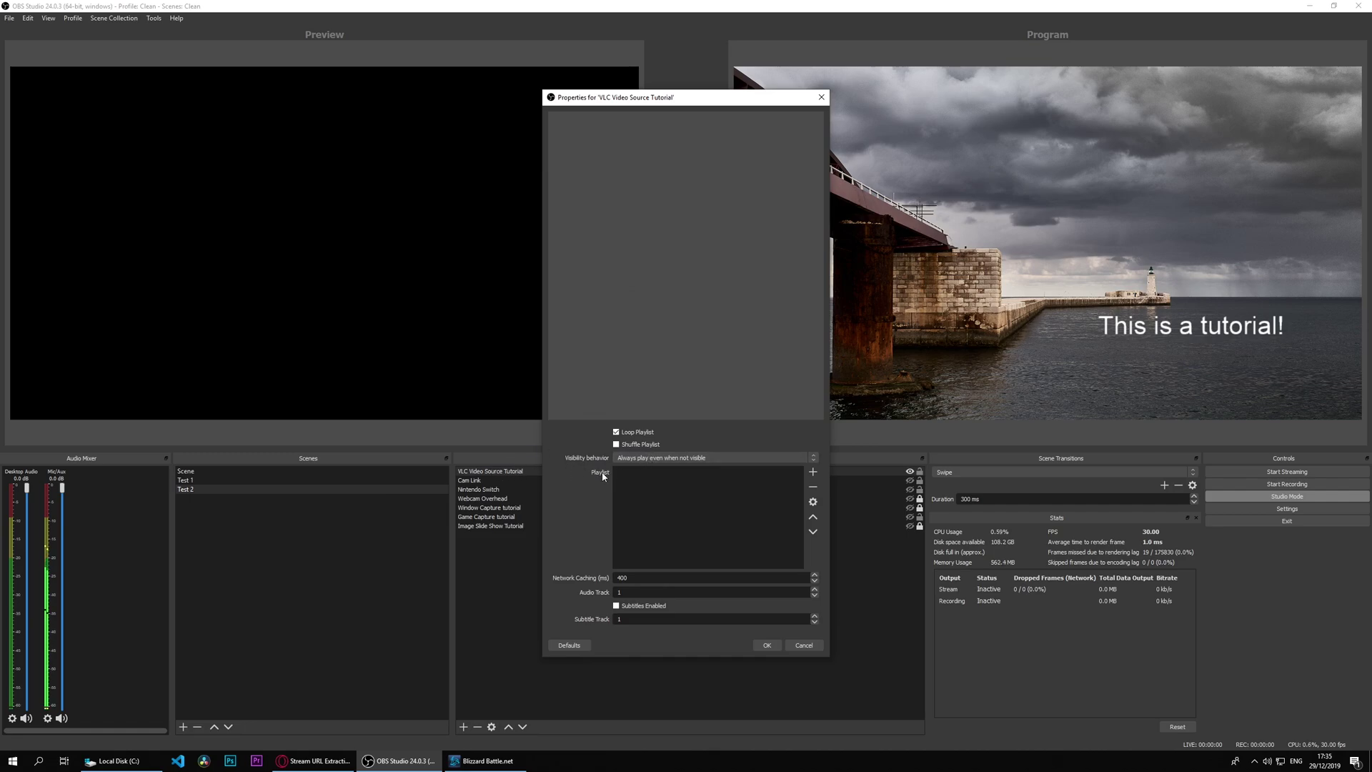
click(812, 473)
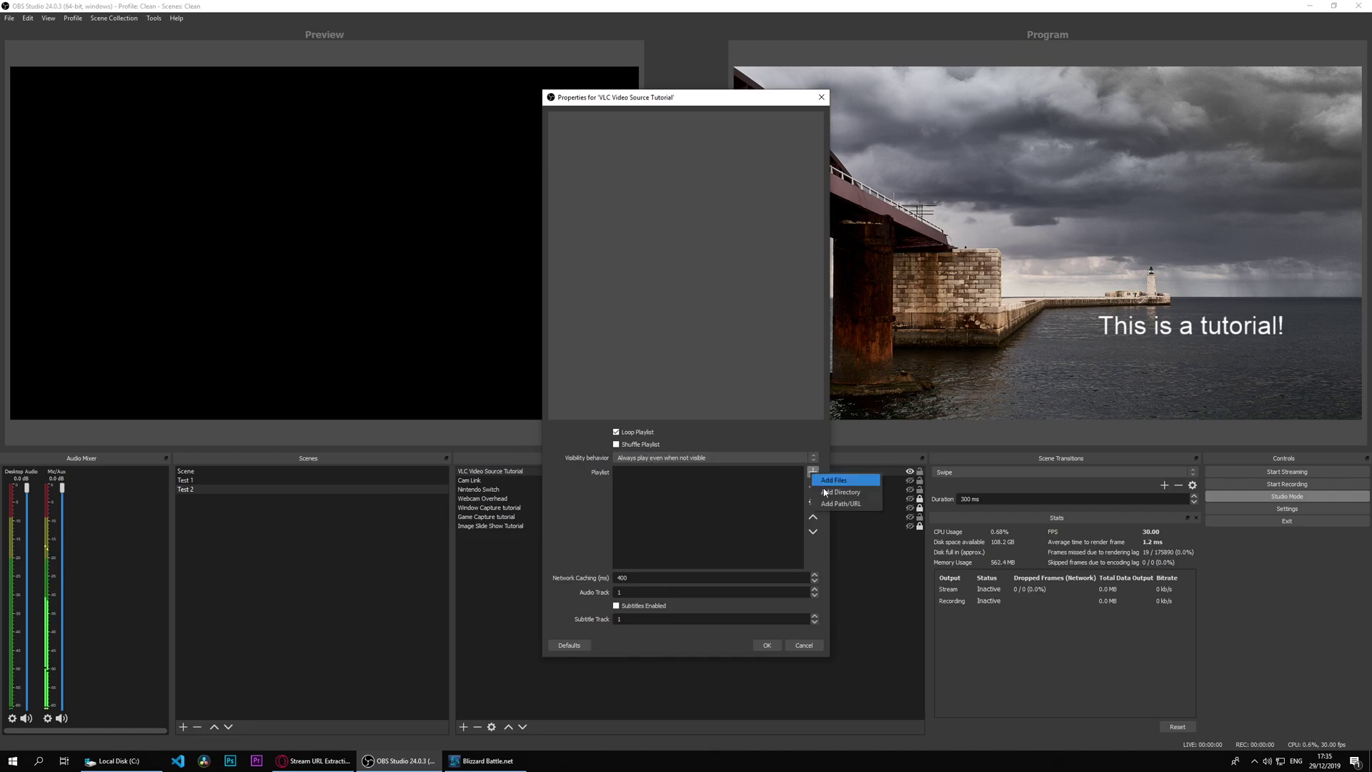
click(847, 503)
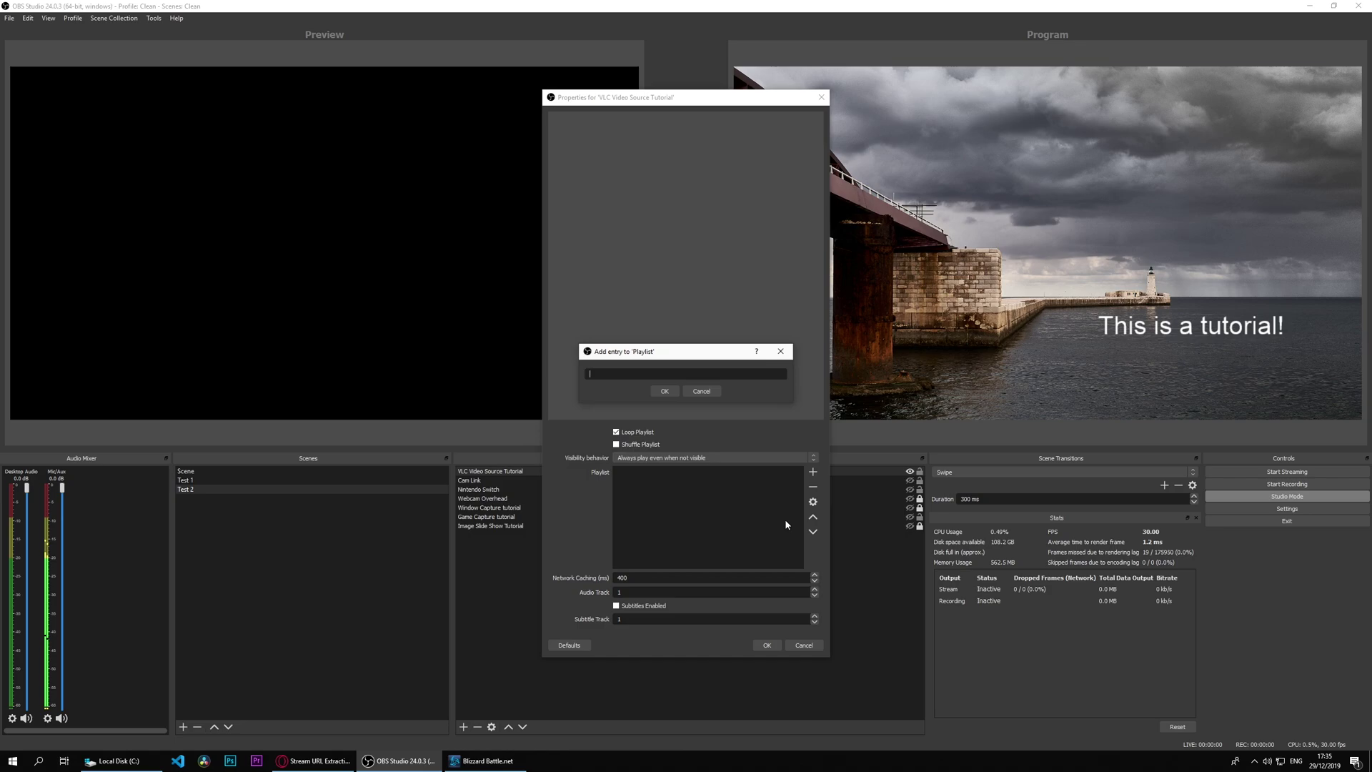
right_click(712, 377)
click(736, 431)
click(676, 395)
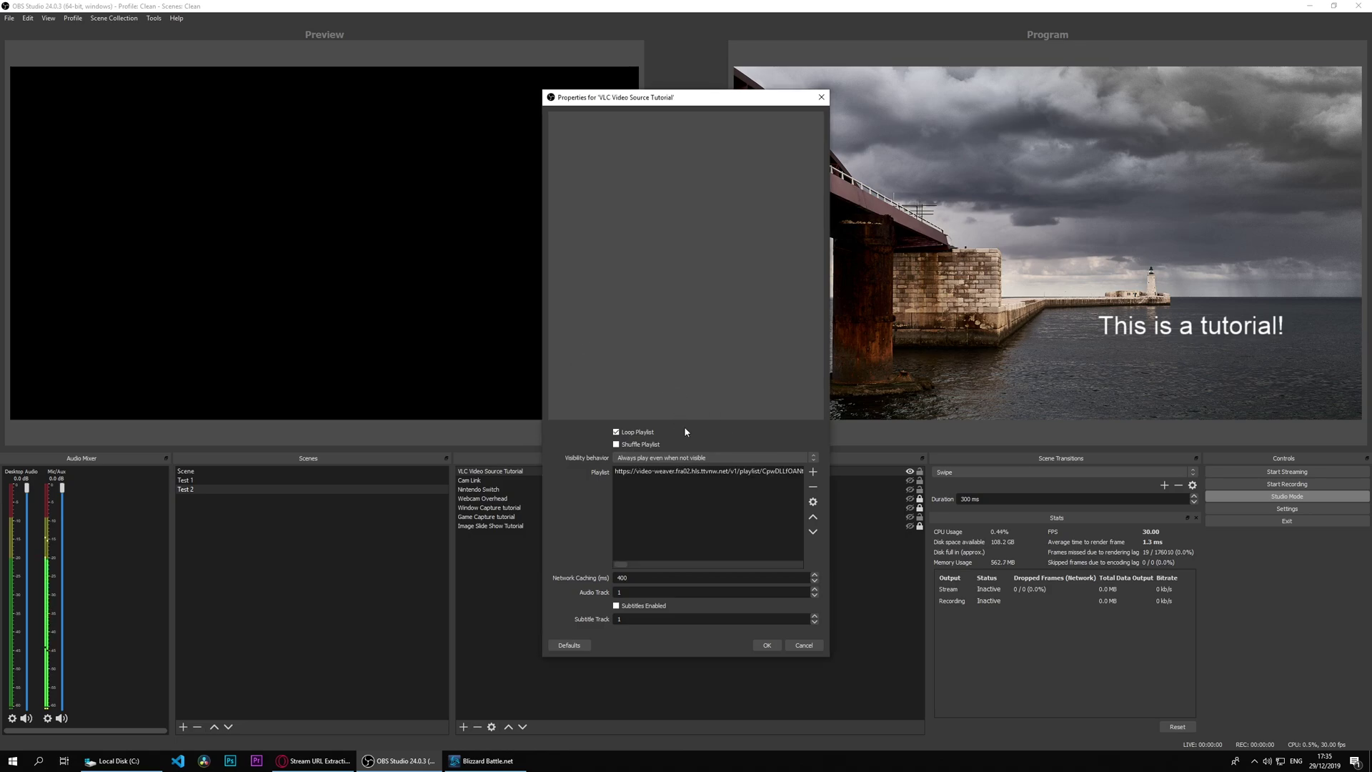
click(764, 645)
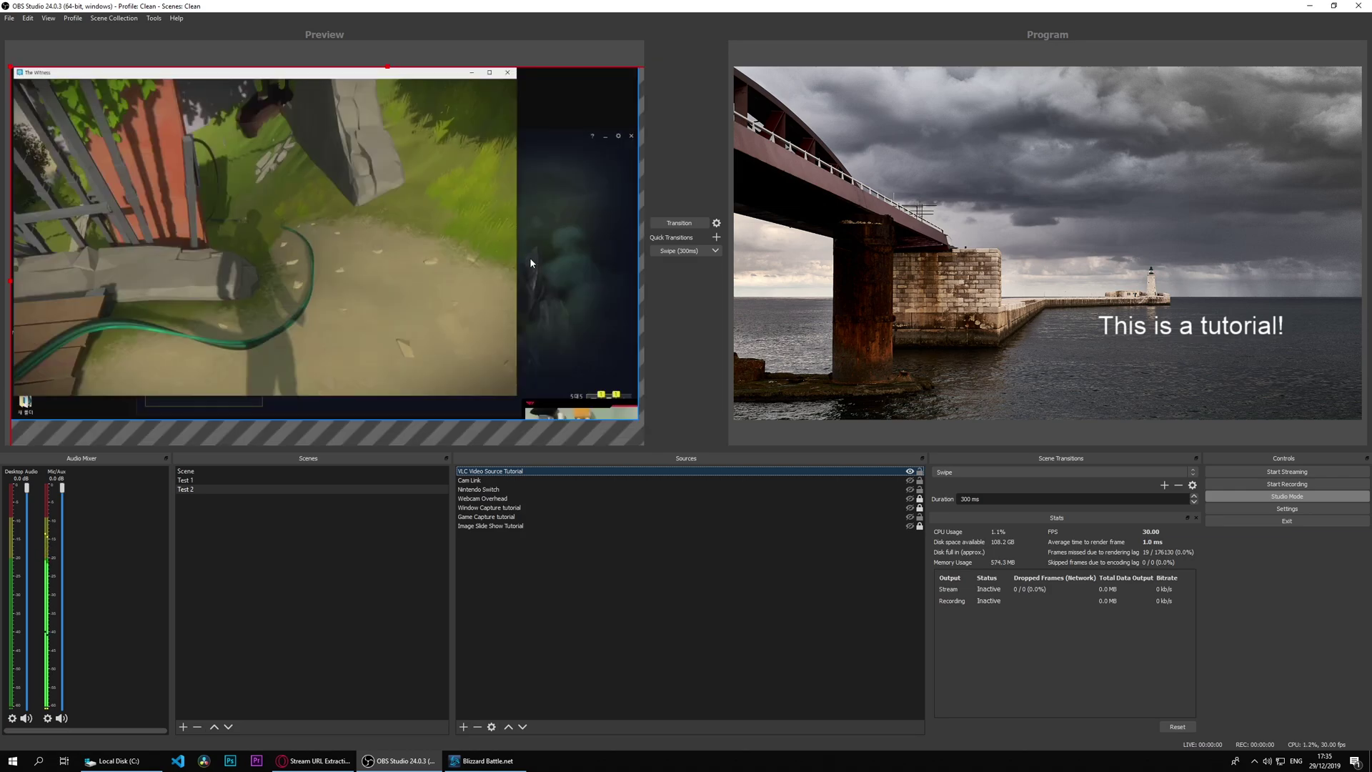
Resize the VLC stream source by its corner handles until it fills the whole Test 2 preview.
double_click(601, 471)
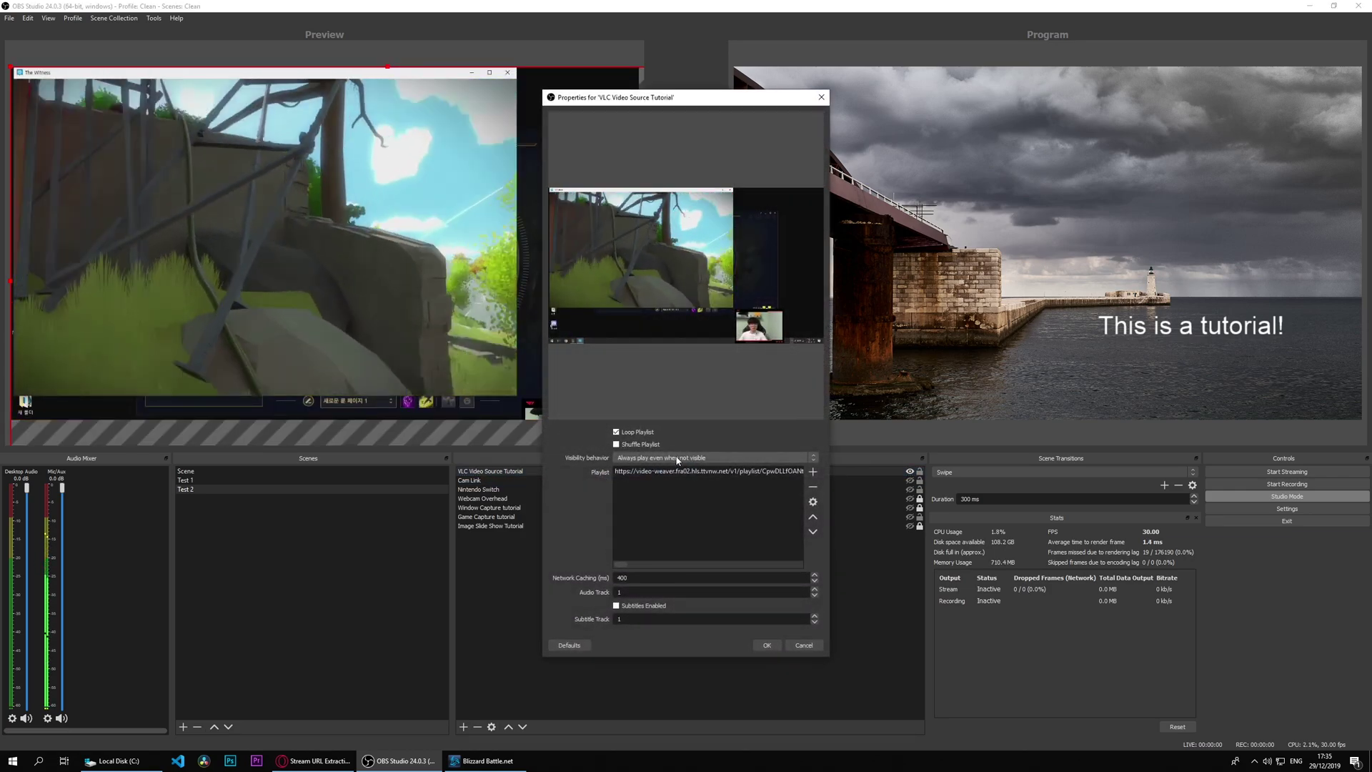
click(766, 646)
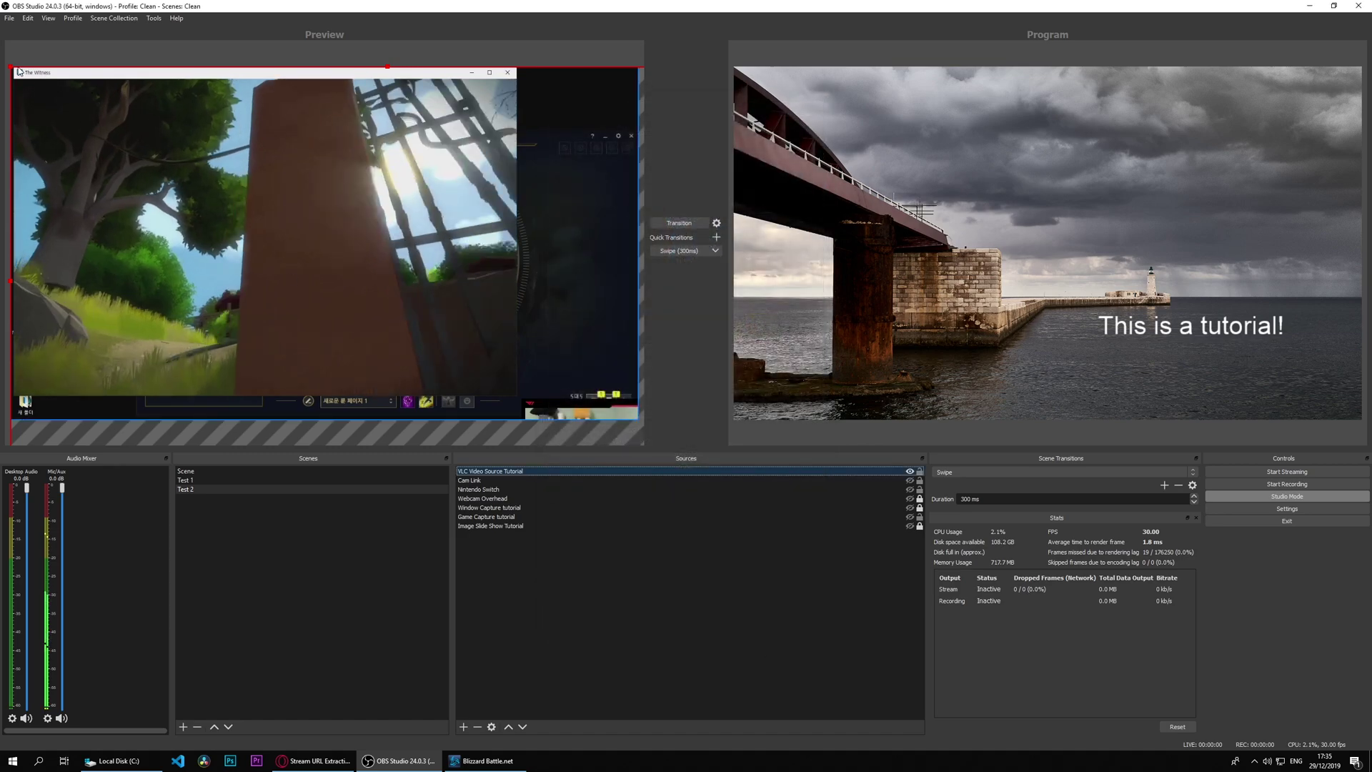
drag(20, 72, 134, 134)
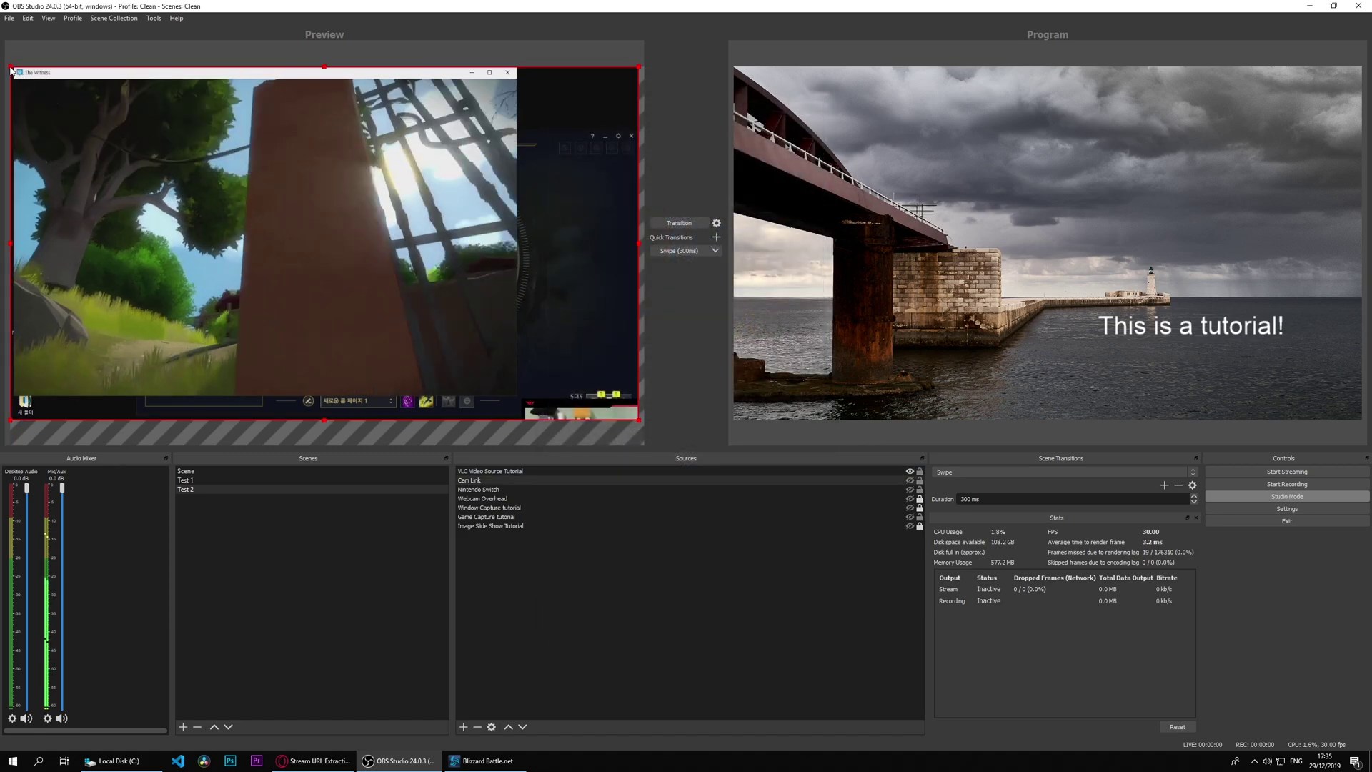
drag(10, 69, 311, 224)
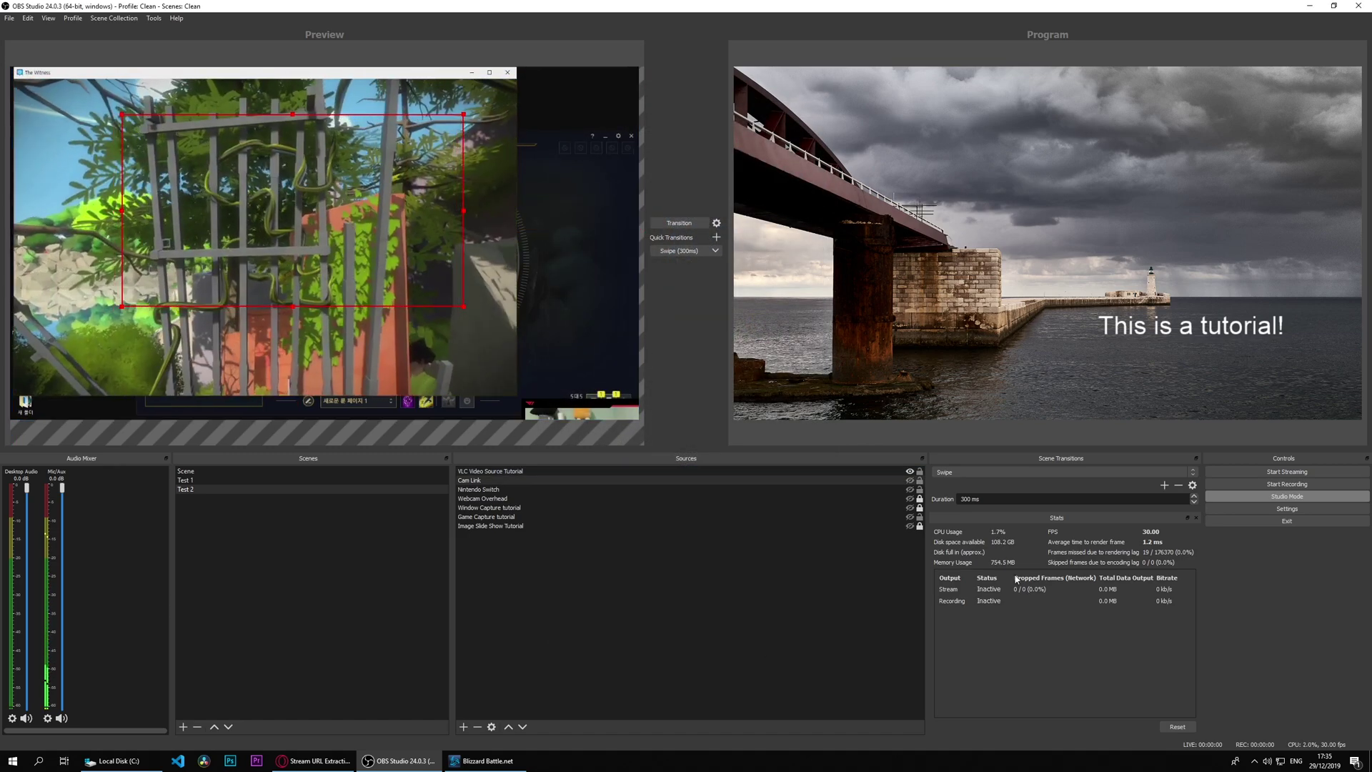
click(920, 489)
click(920, 481)
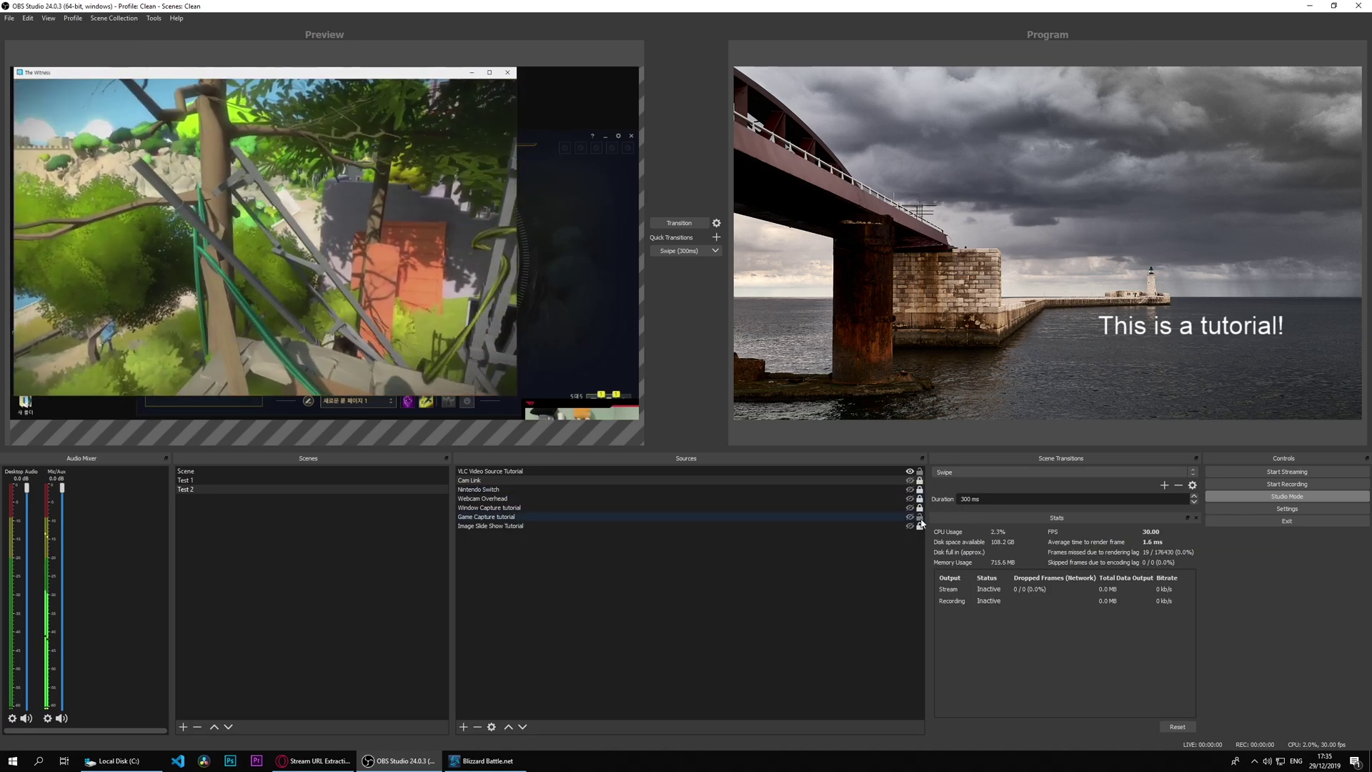
click(855, 471)
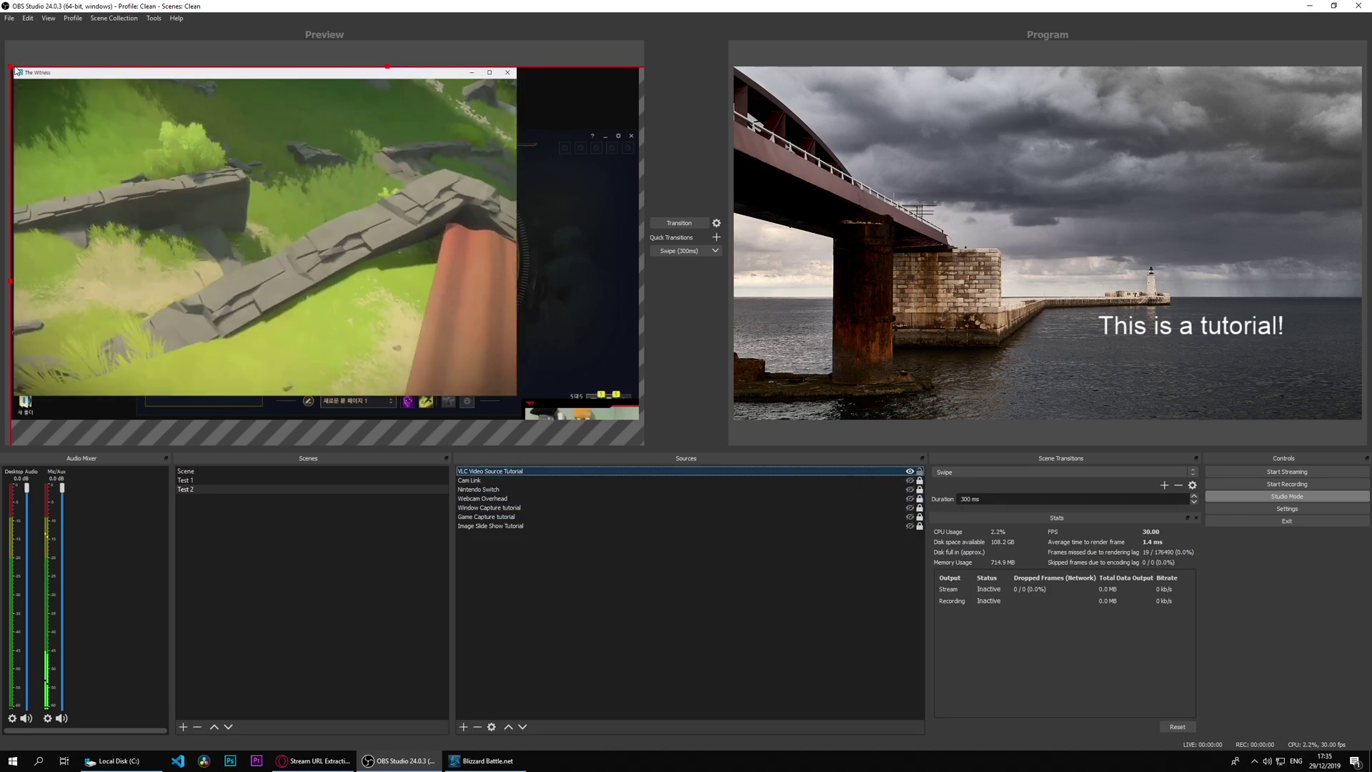
mouse_move(63, 95)
mouse_down()
mouse_move(326, 244)
mouse_move(178, 143)
mouse_move(62, 95)
mouse_up()
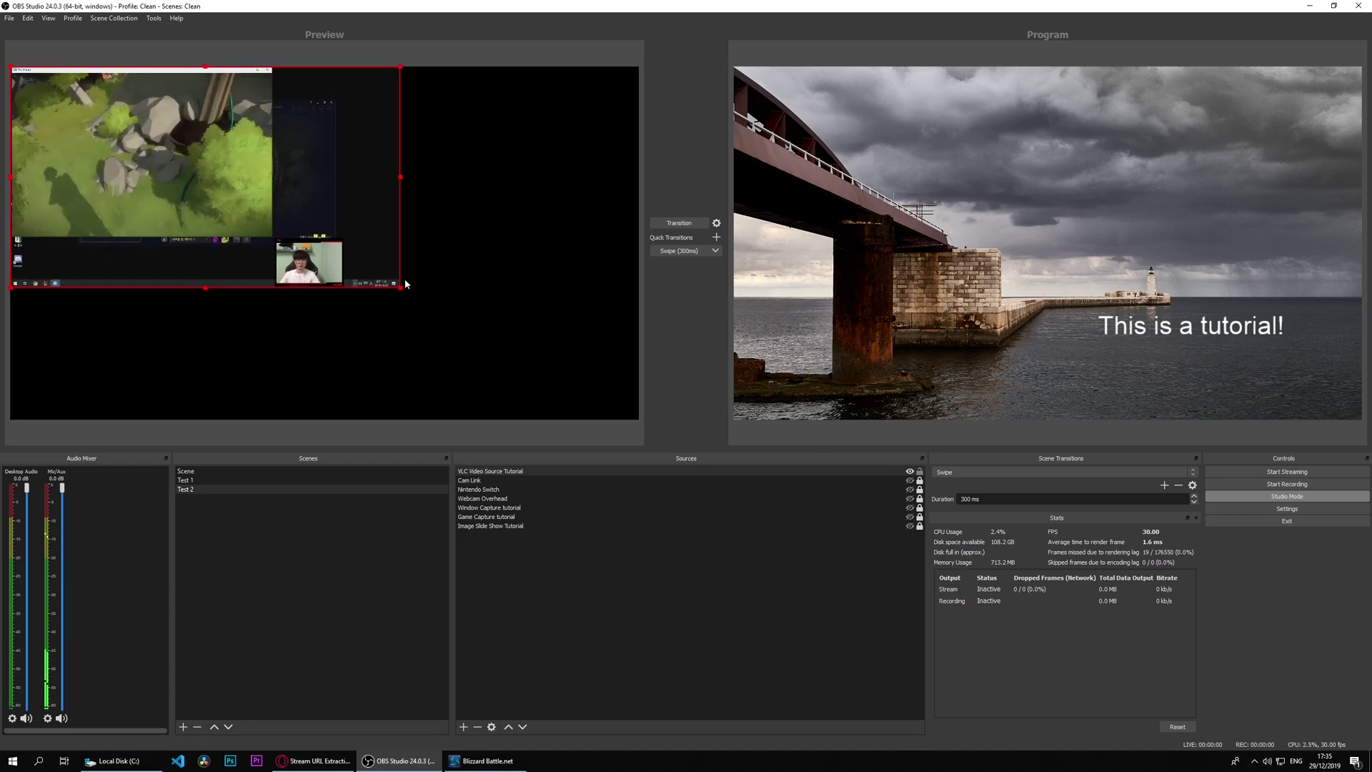
drag(399, 288, 638, 423)
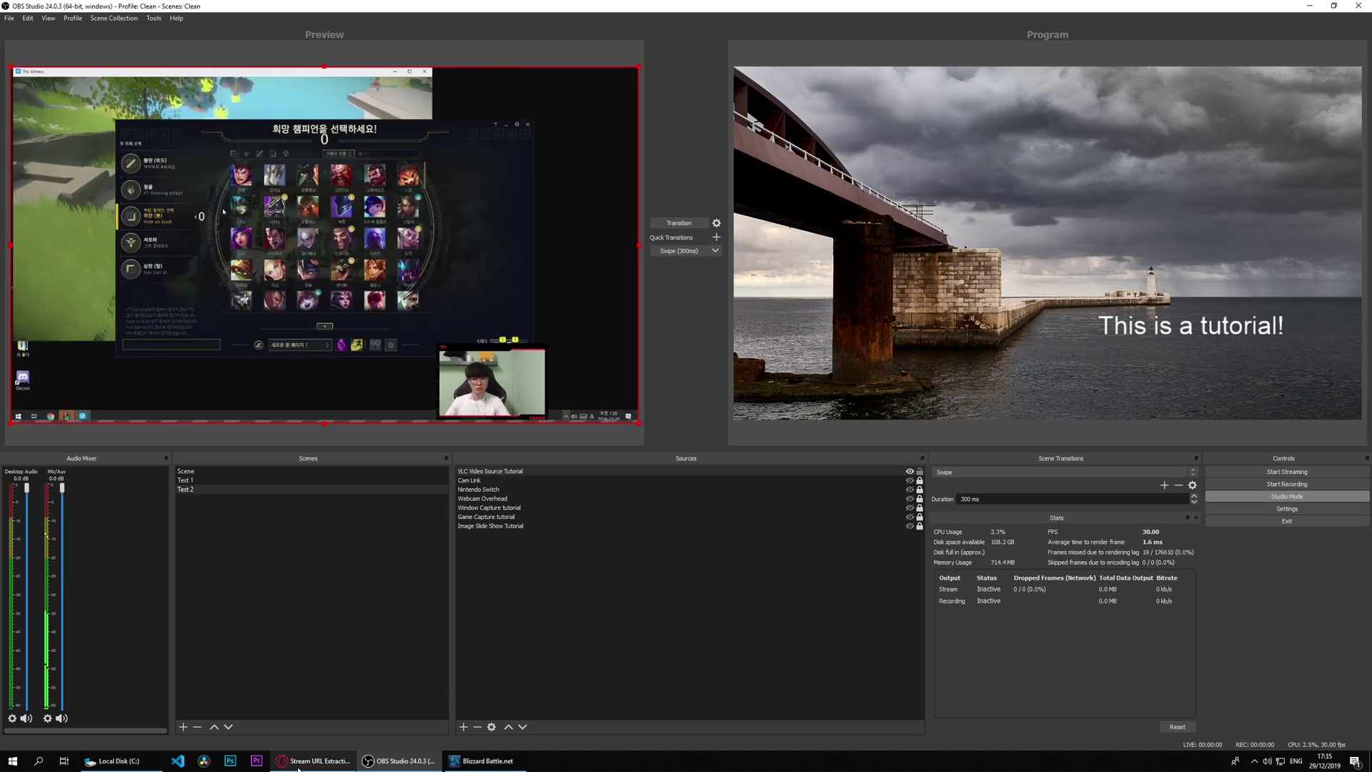
Bring up the Faker Twitch stream, move the browser over the Program area, and collapse the chat.
click(177, 58)
drag(336, 59, 979, 61)
click(1052, 155)
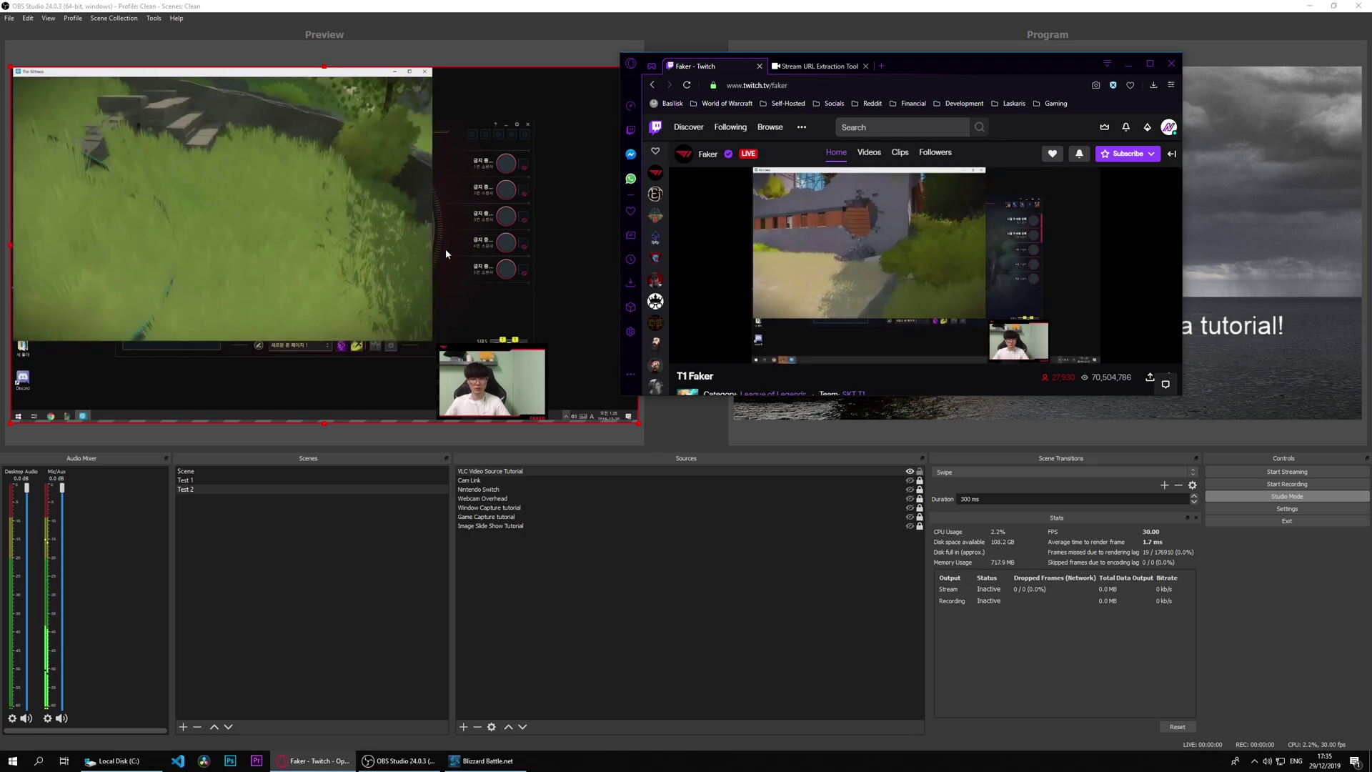
Bring OBS forward and apply Transform > Fit to screen to the VLC stream source.
click(639, 427)
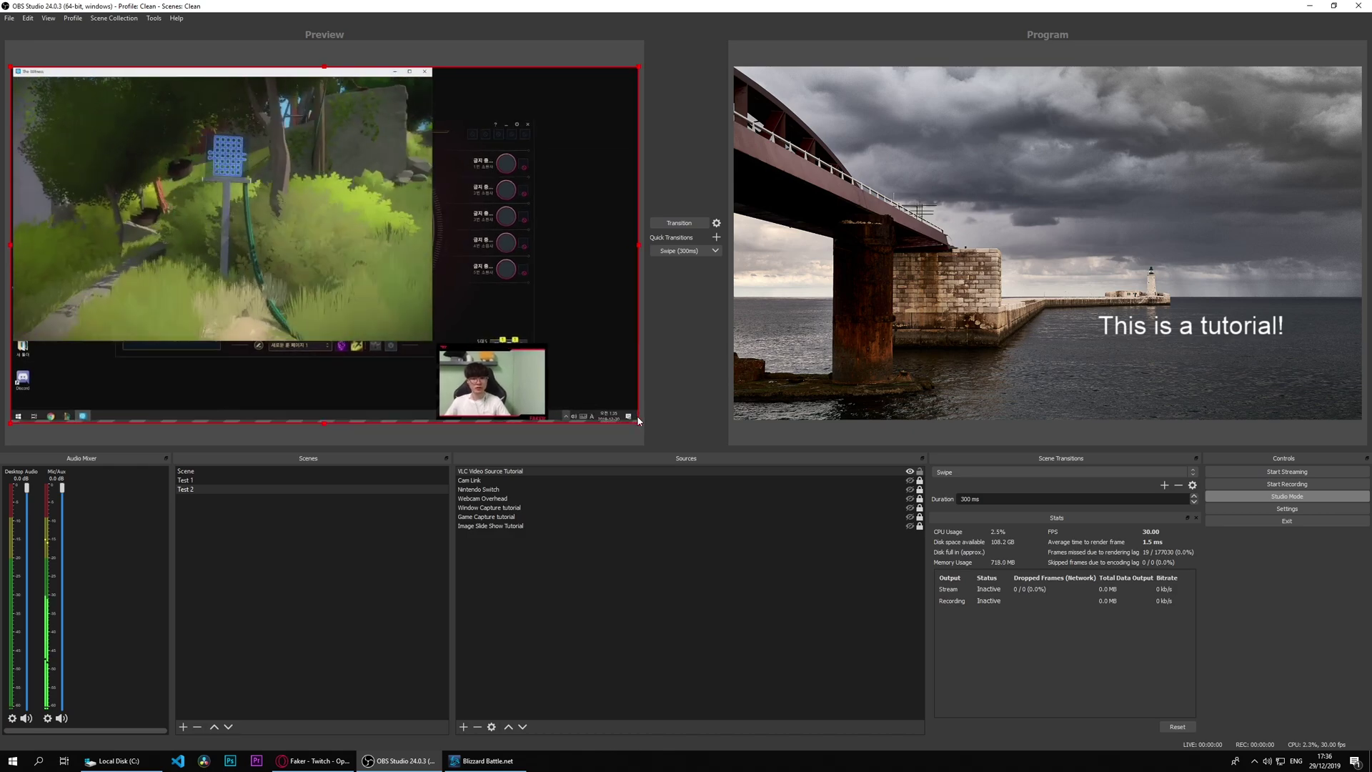
right_click(454, 184)
mouse_move(543, 409)
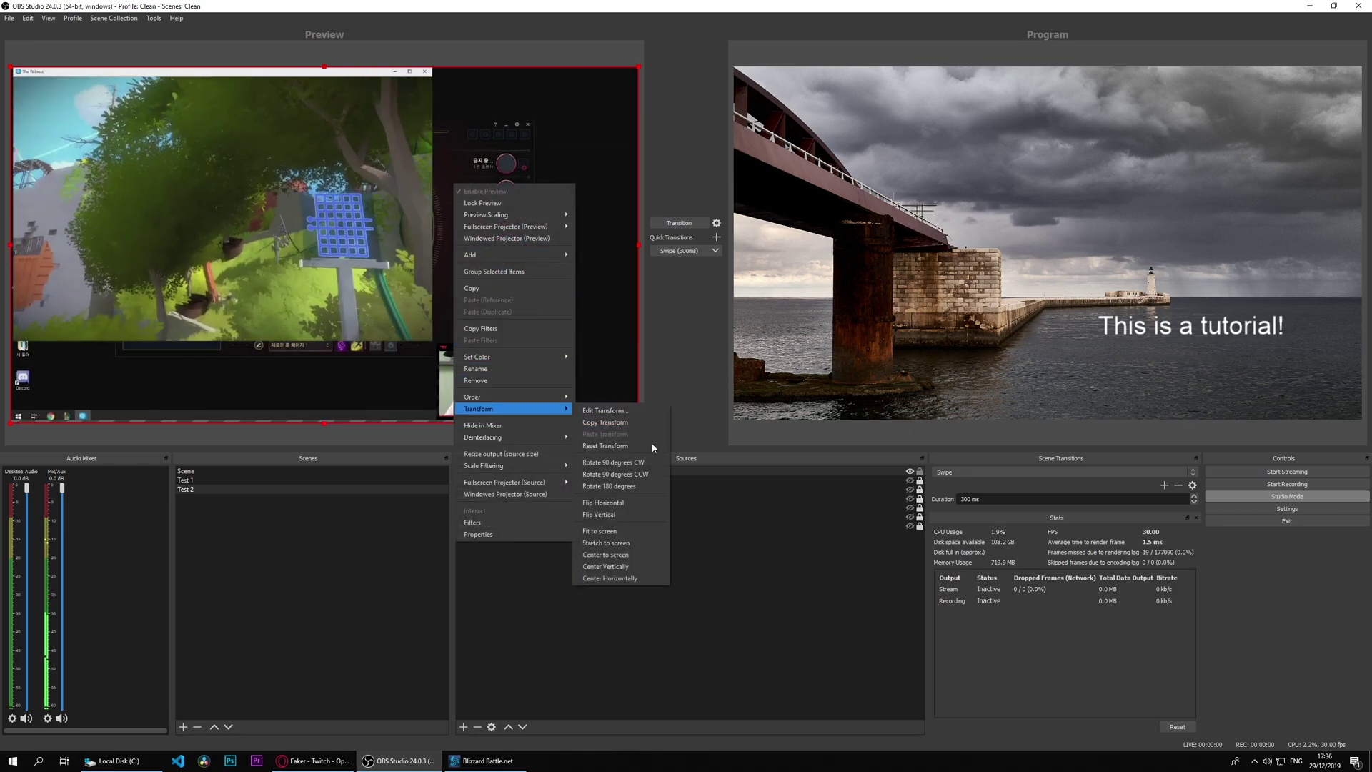
click(621, 531)
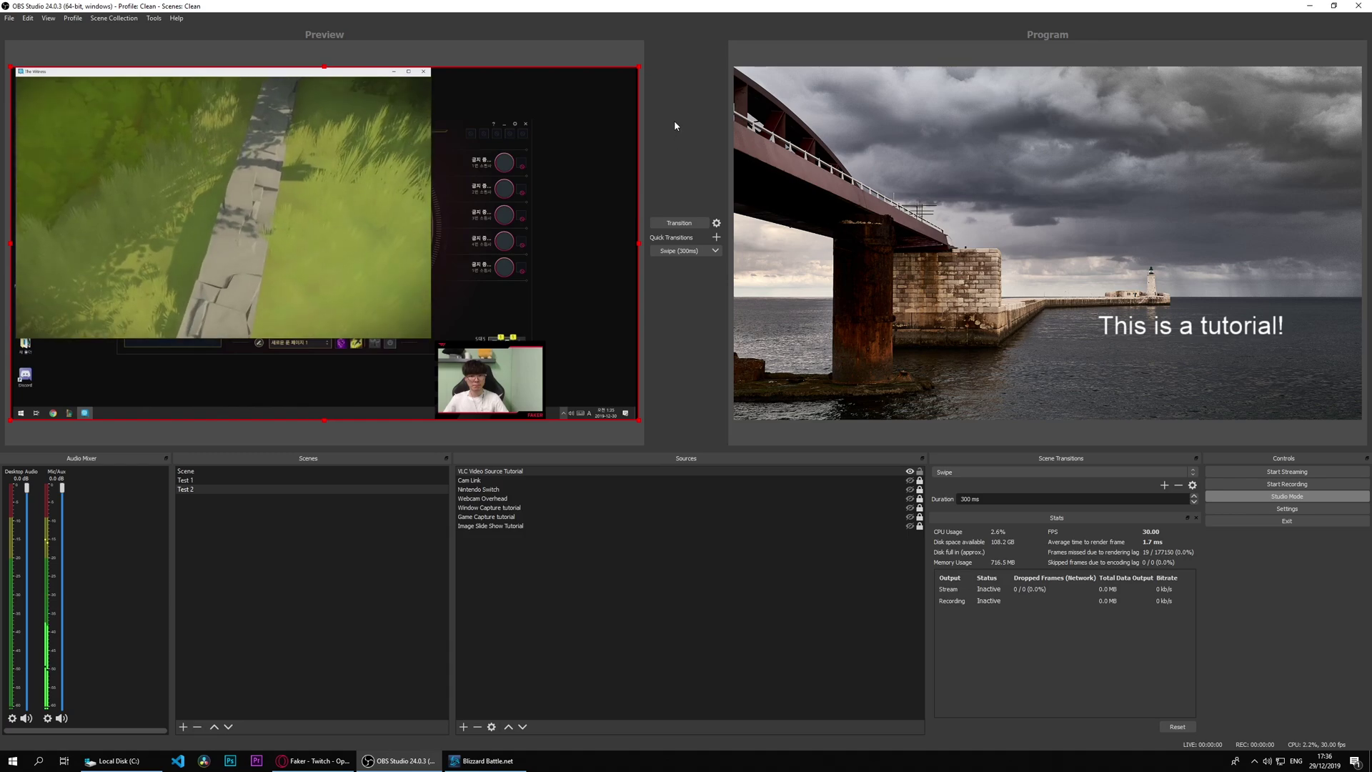
Hide 'VLC Video Source Tutorial', then remove it from the Test 2 scene and confirm.
click(910, 471)
right_click(638, 475)
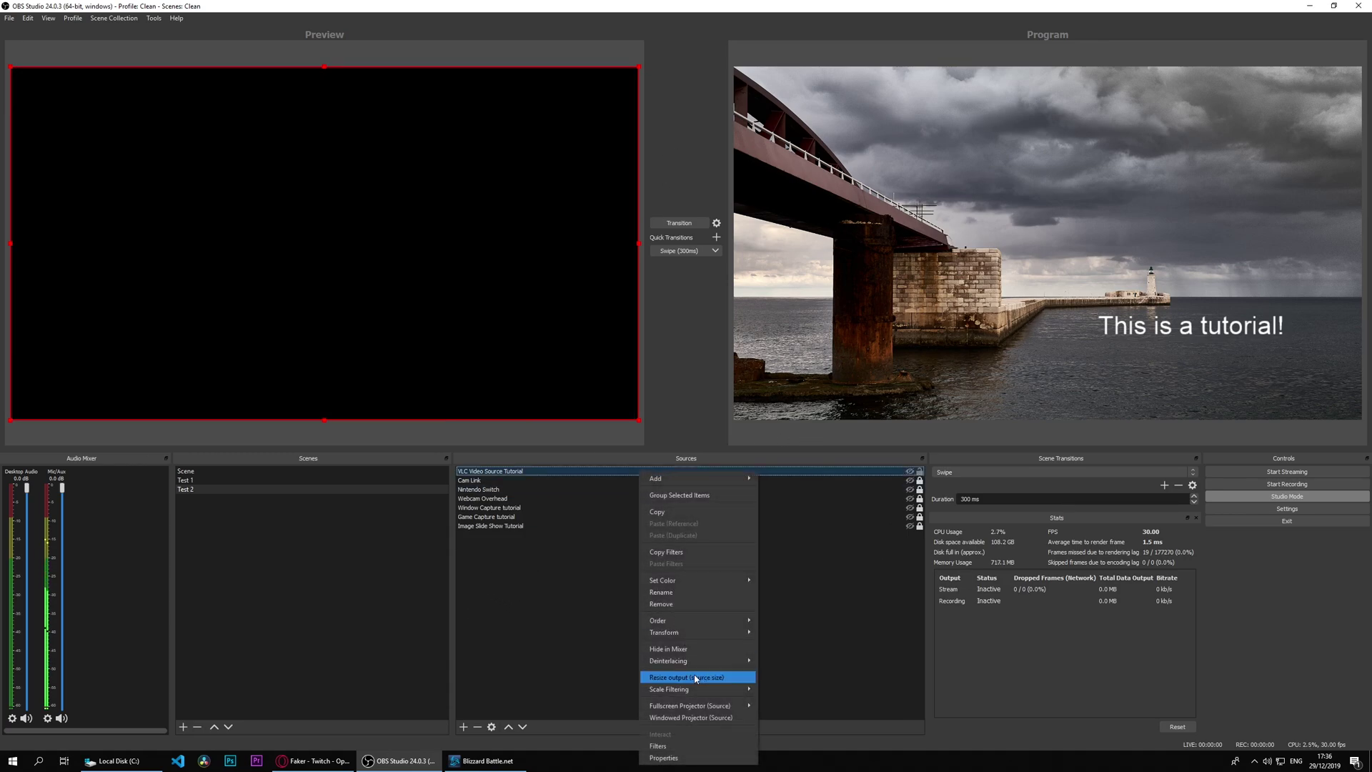
click(707, 605)
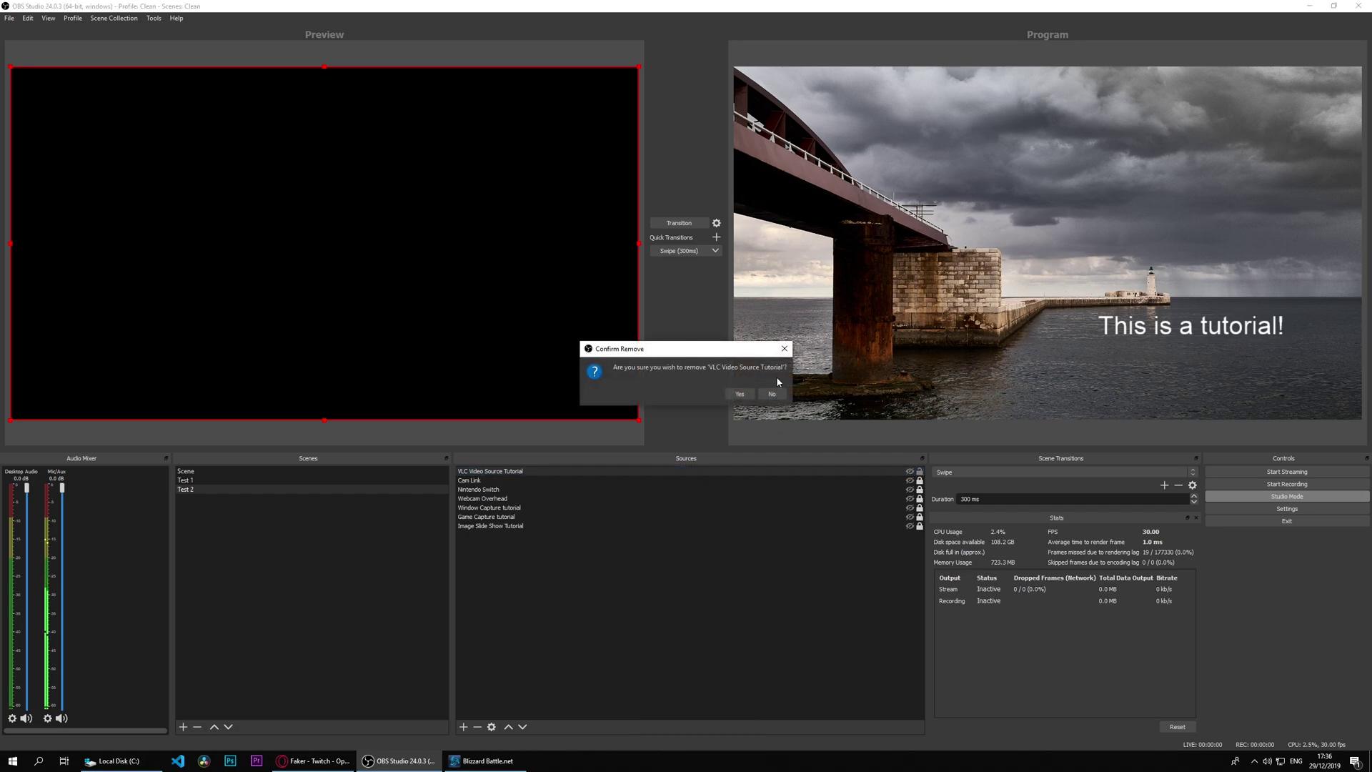
click(740, 393)
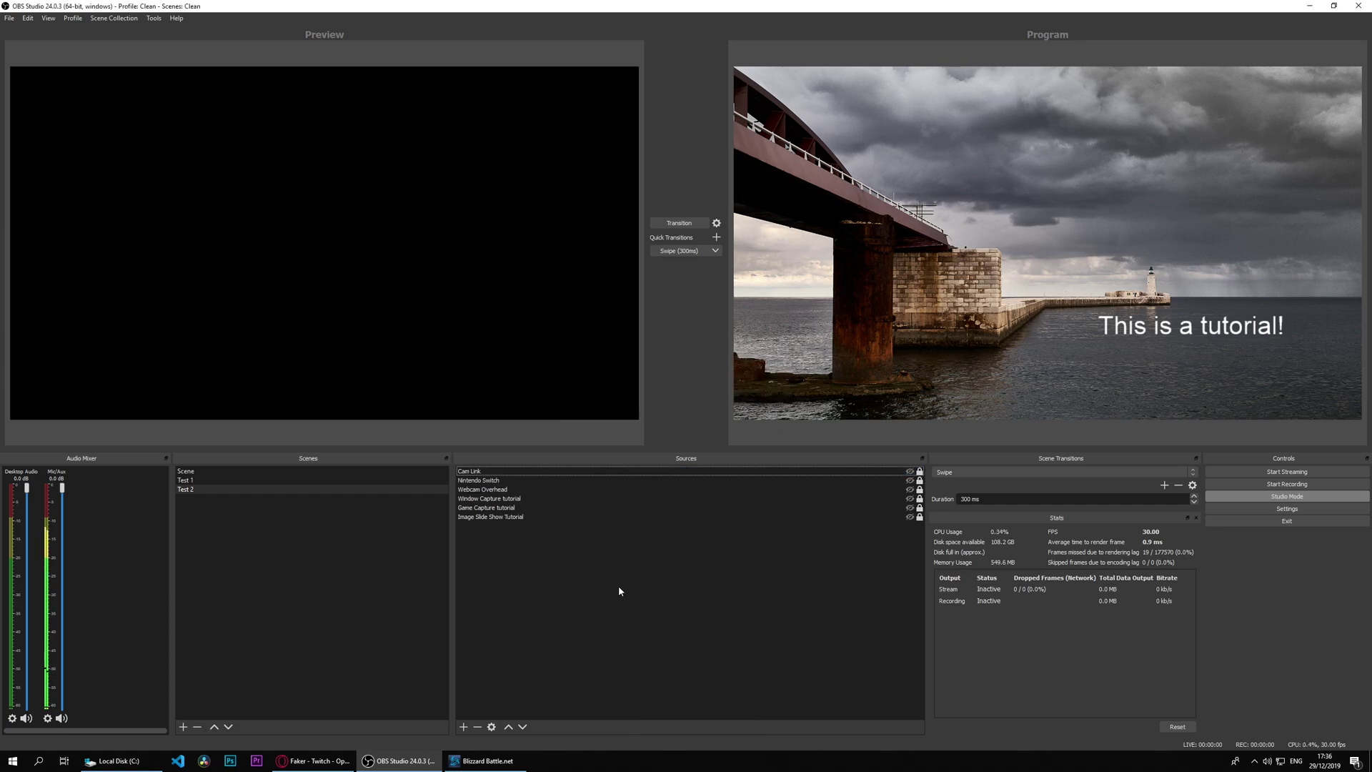